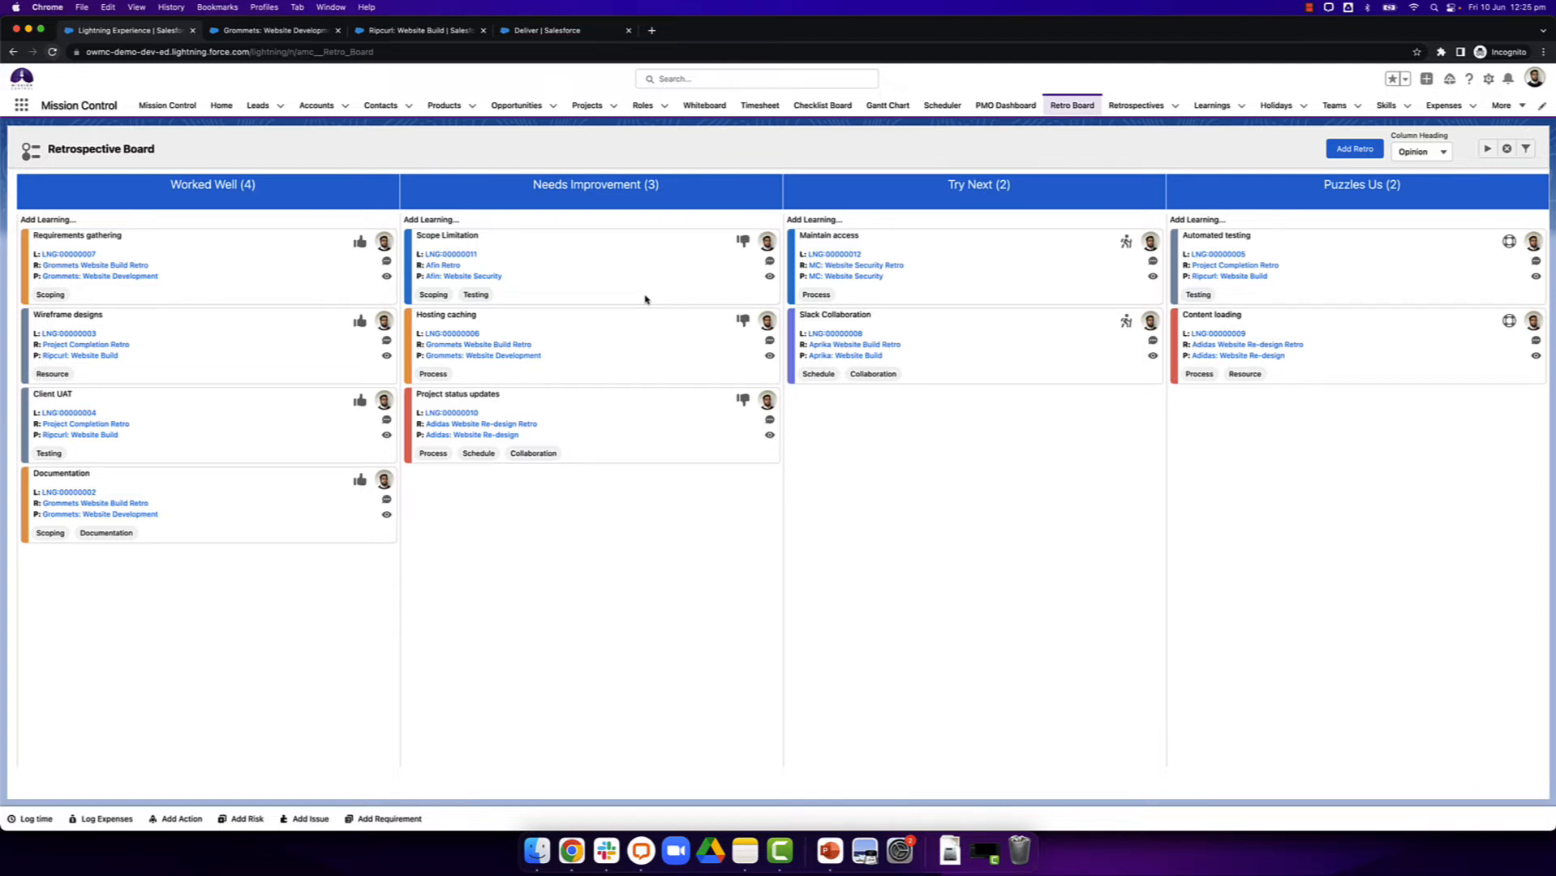
{"action": "left_click", "coordinate": [1335, 150]}
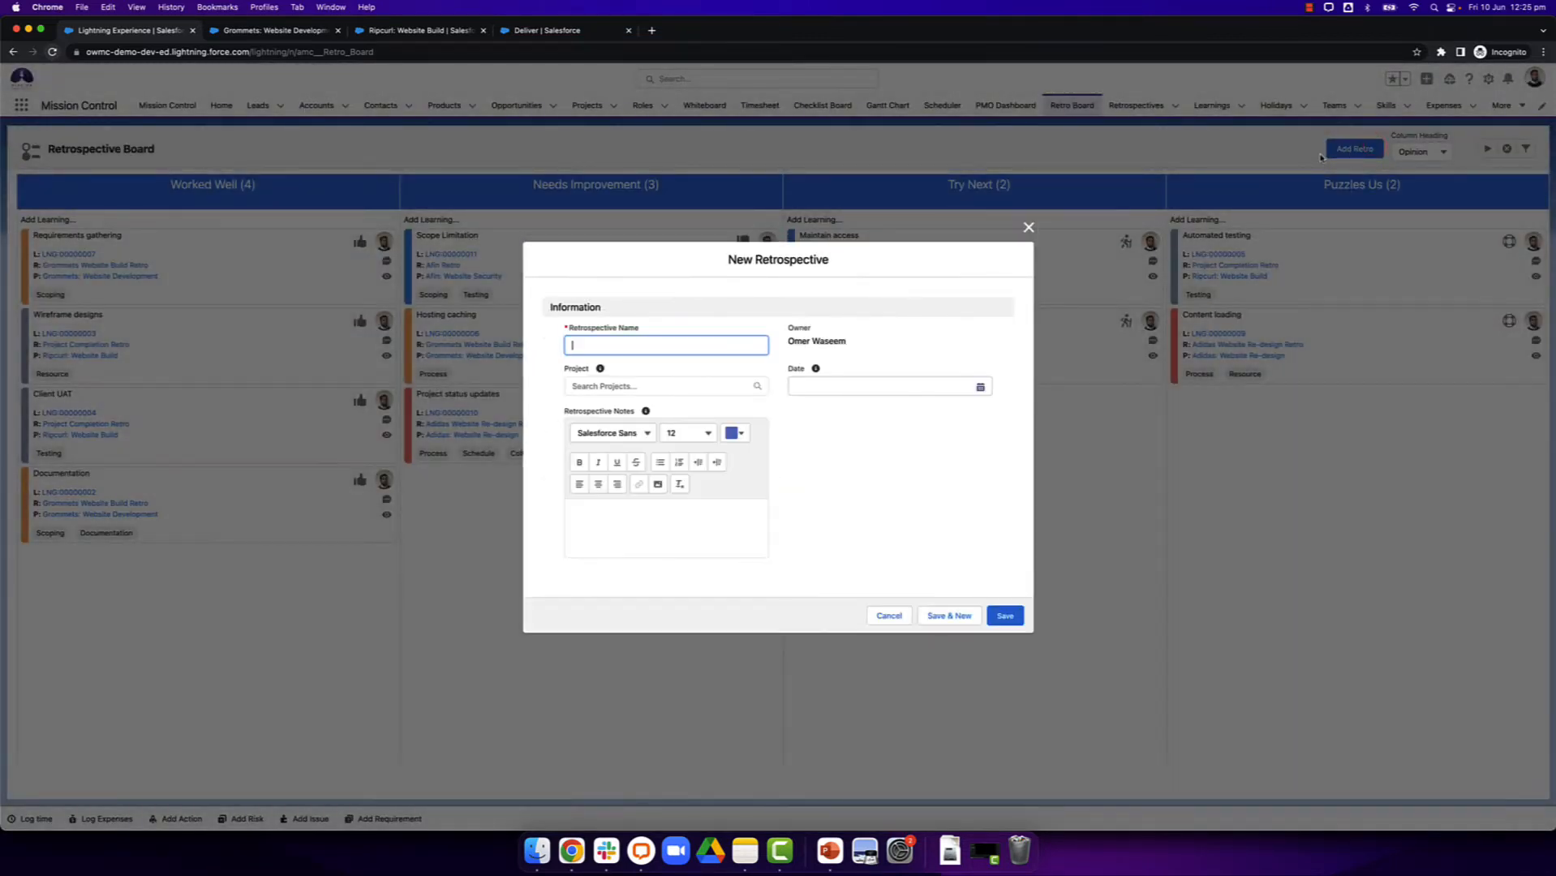
{"action": "left_click", "coordinate": [714, 347]}
{"action": "type", "text": "Afin Retro"}
{"action": "left_click", "coordinate": [635, 386]}
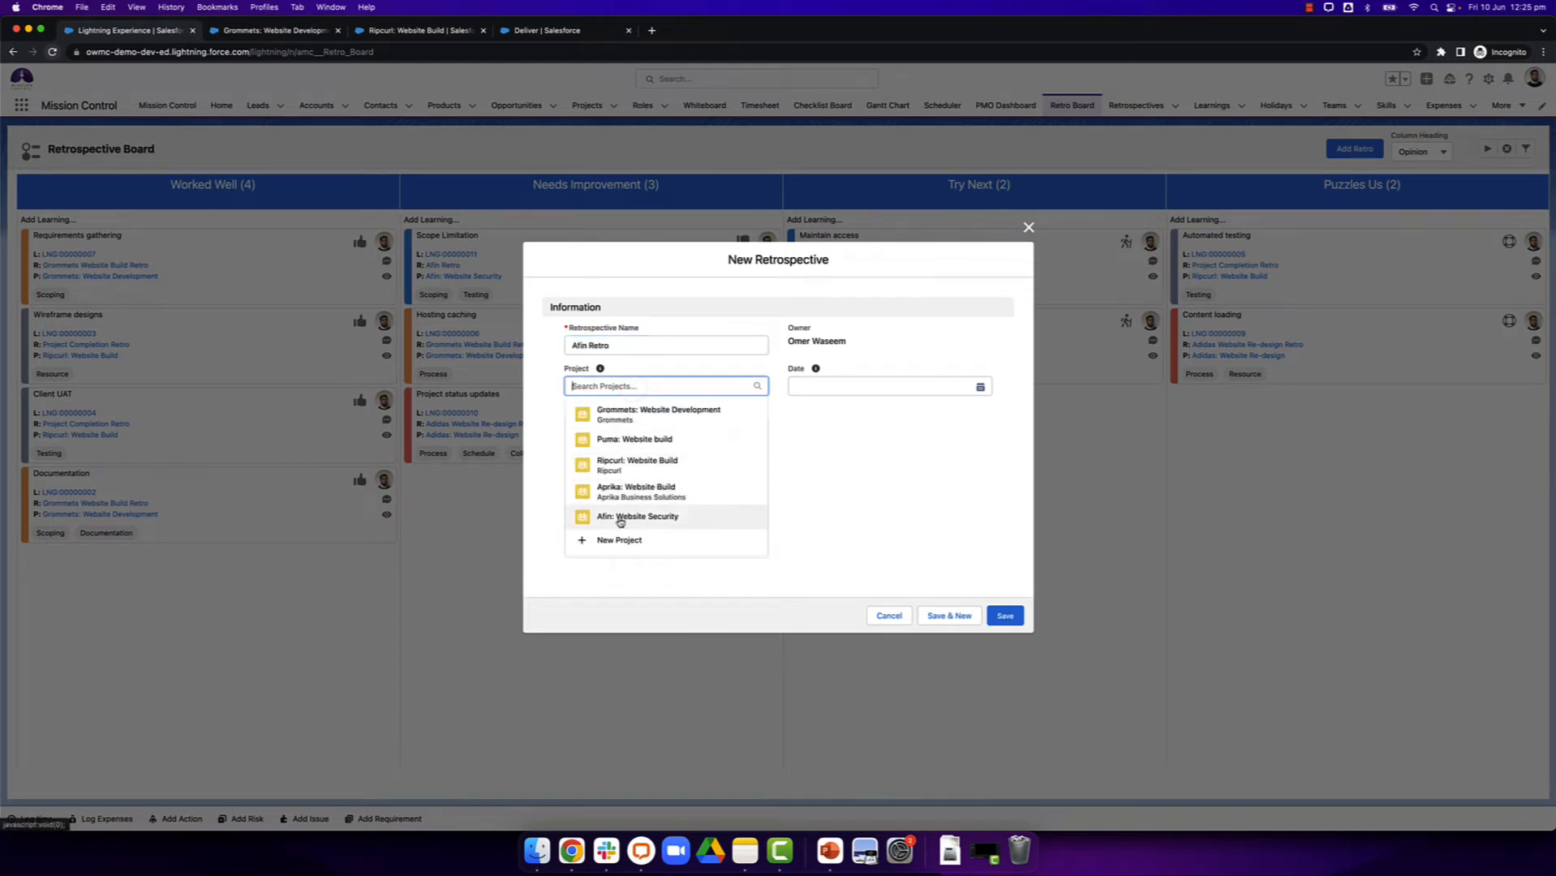
{"action": "left_click", "coordinate": [626, 520]}
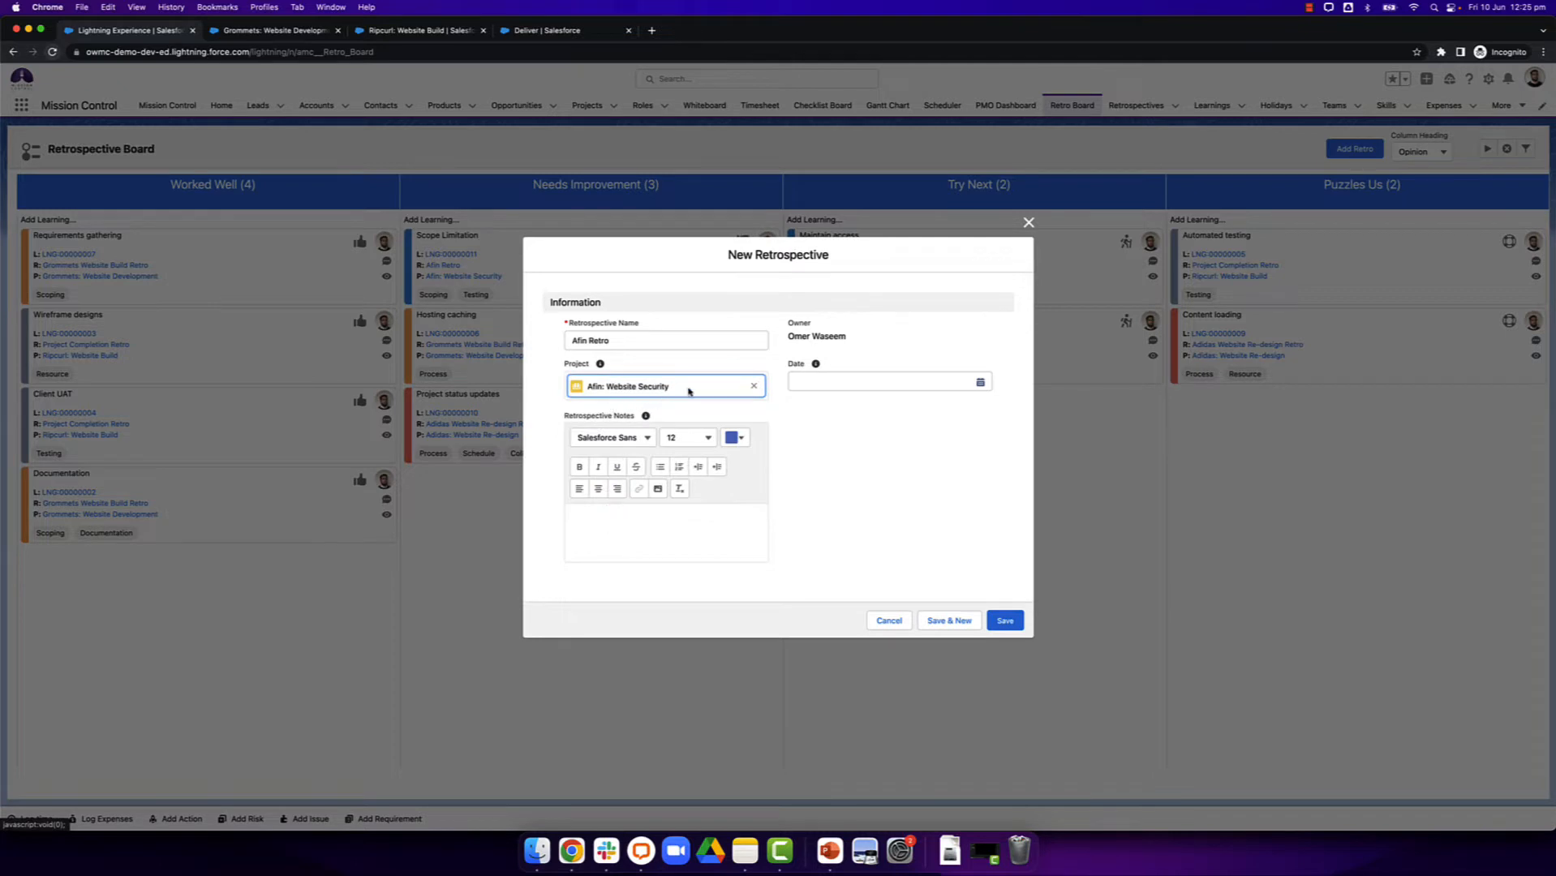
{"action": "left_click", "coordinate": [811, 377]}
{"action": "left_click", "coordinate": [849, 464]}
{"action": "left_click", "coordinate": [652, 573]}
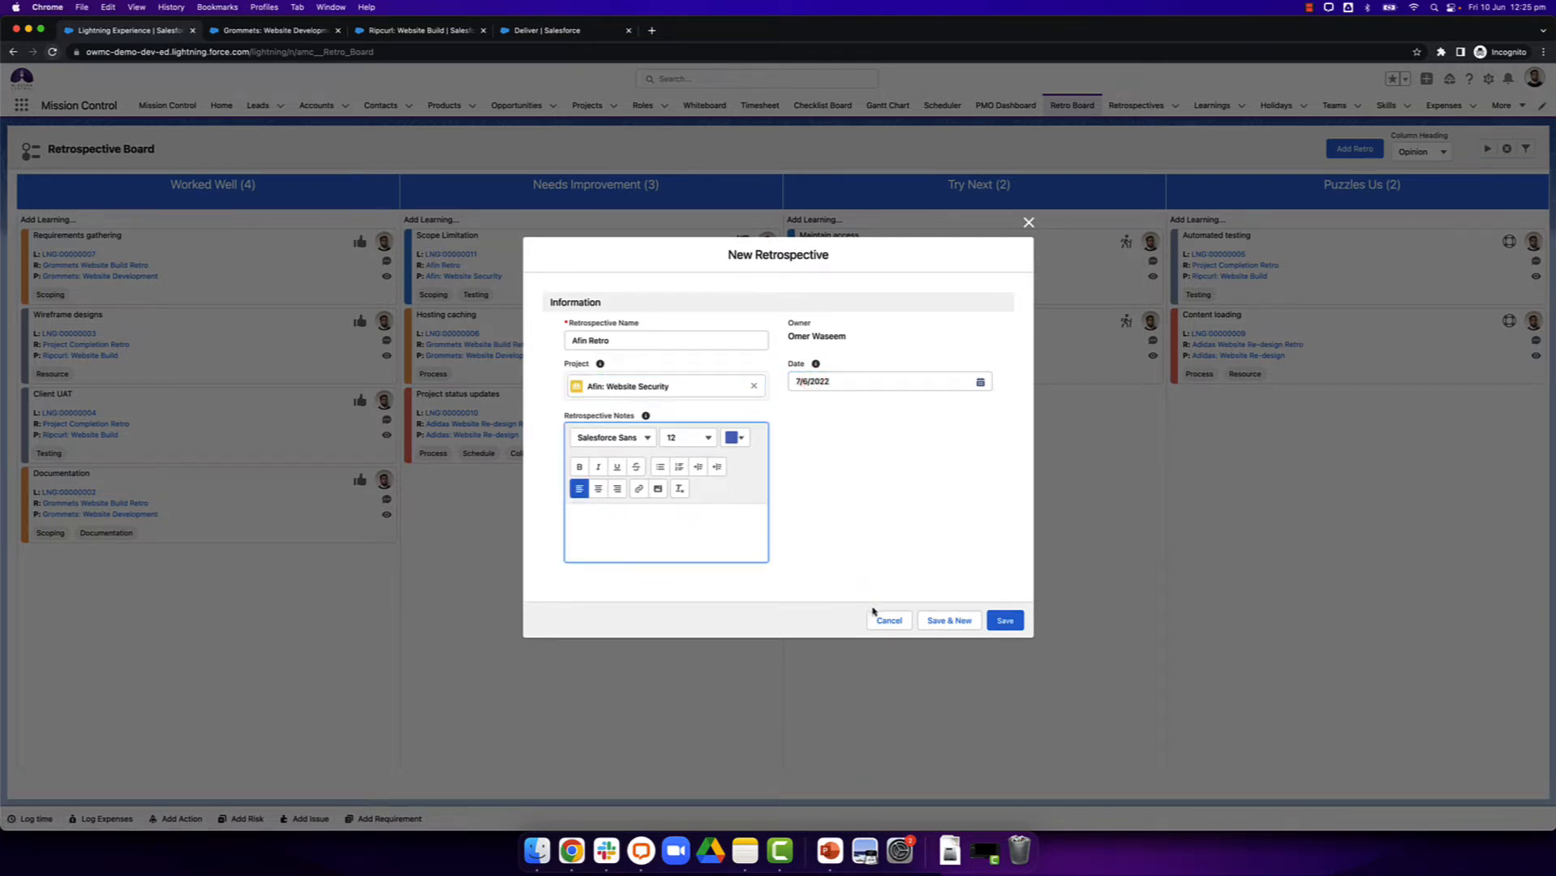
{"action": "left_click", "coordinate": [884, 621]}
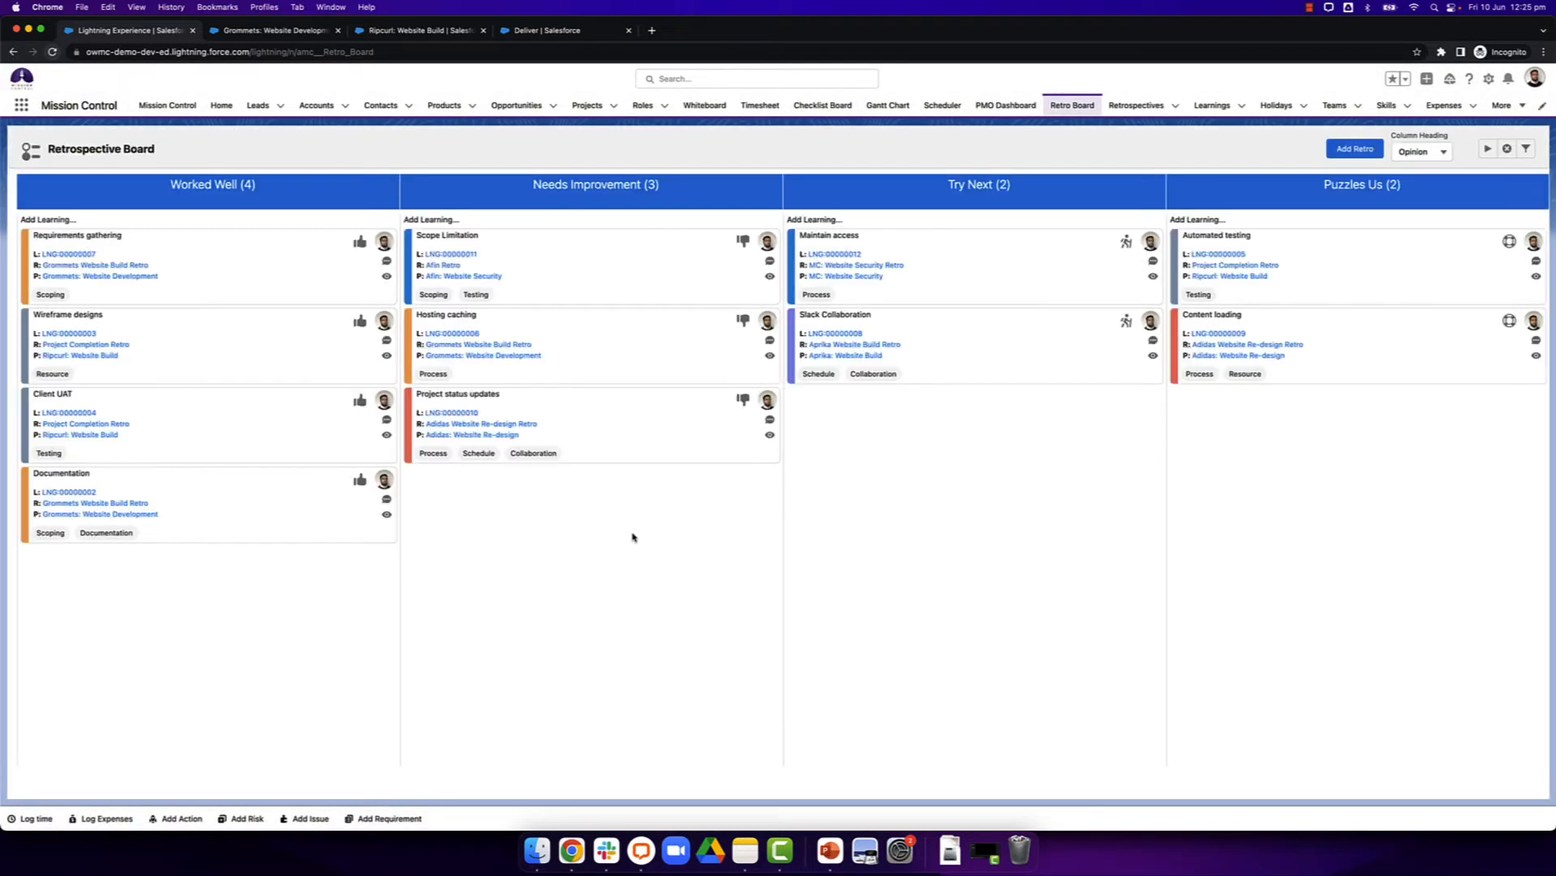
Add a learning named Testing resources under Needs Improvement, linked to the Afin: Website Security project and Afin Retro.
{"action": "left_click", "coordinate": [126, 221]}
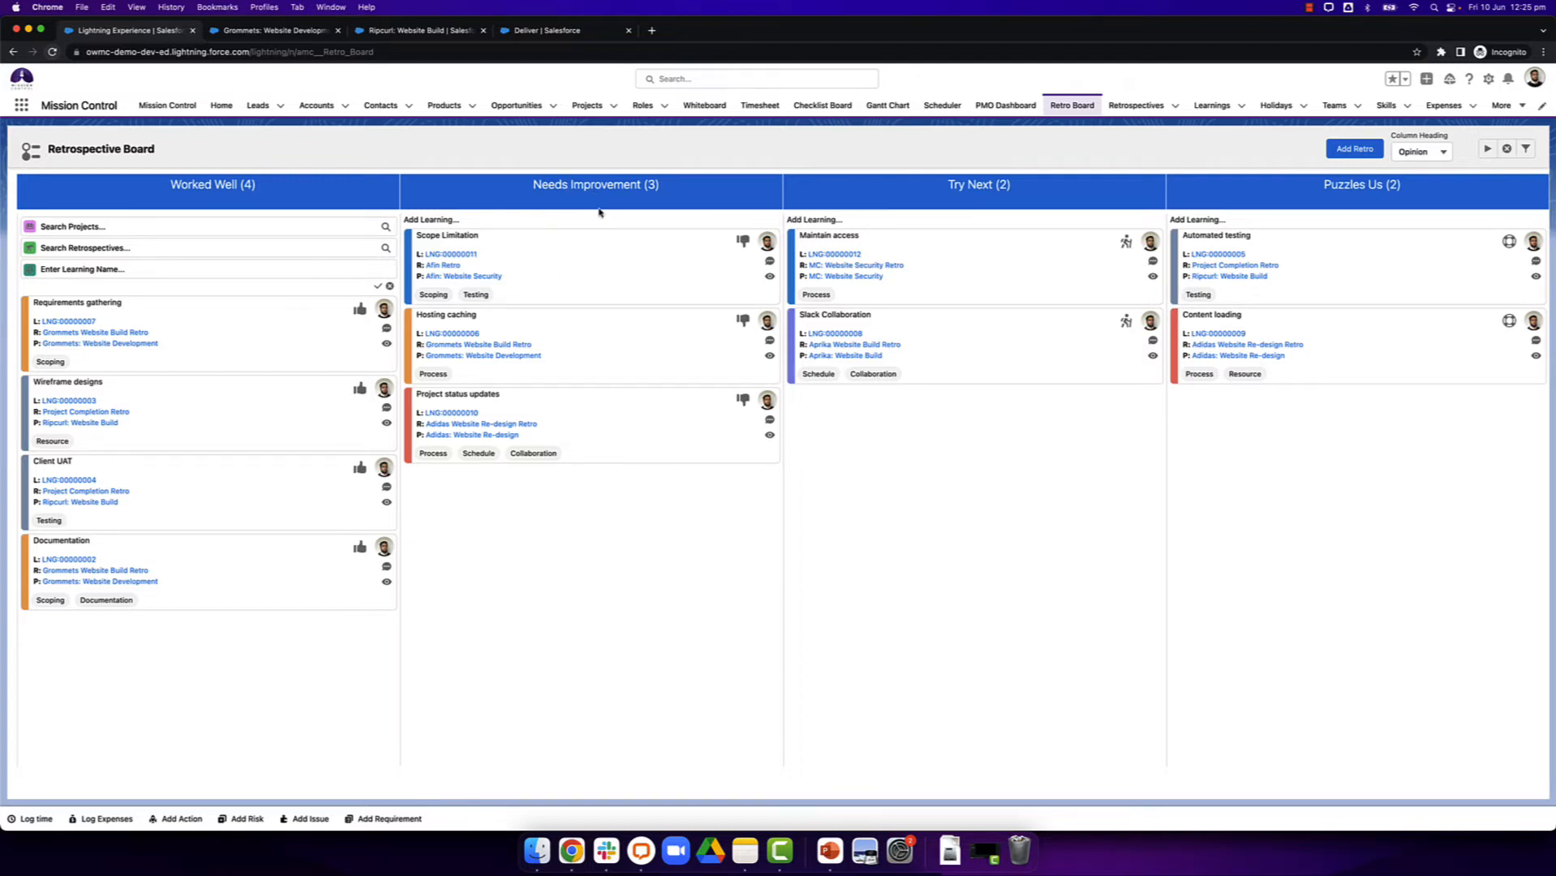
{"action": "left_click", "coordinate": [539, 219]}
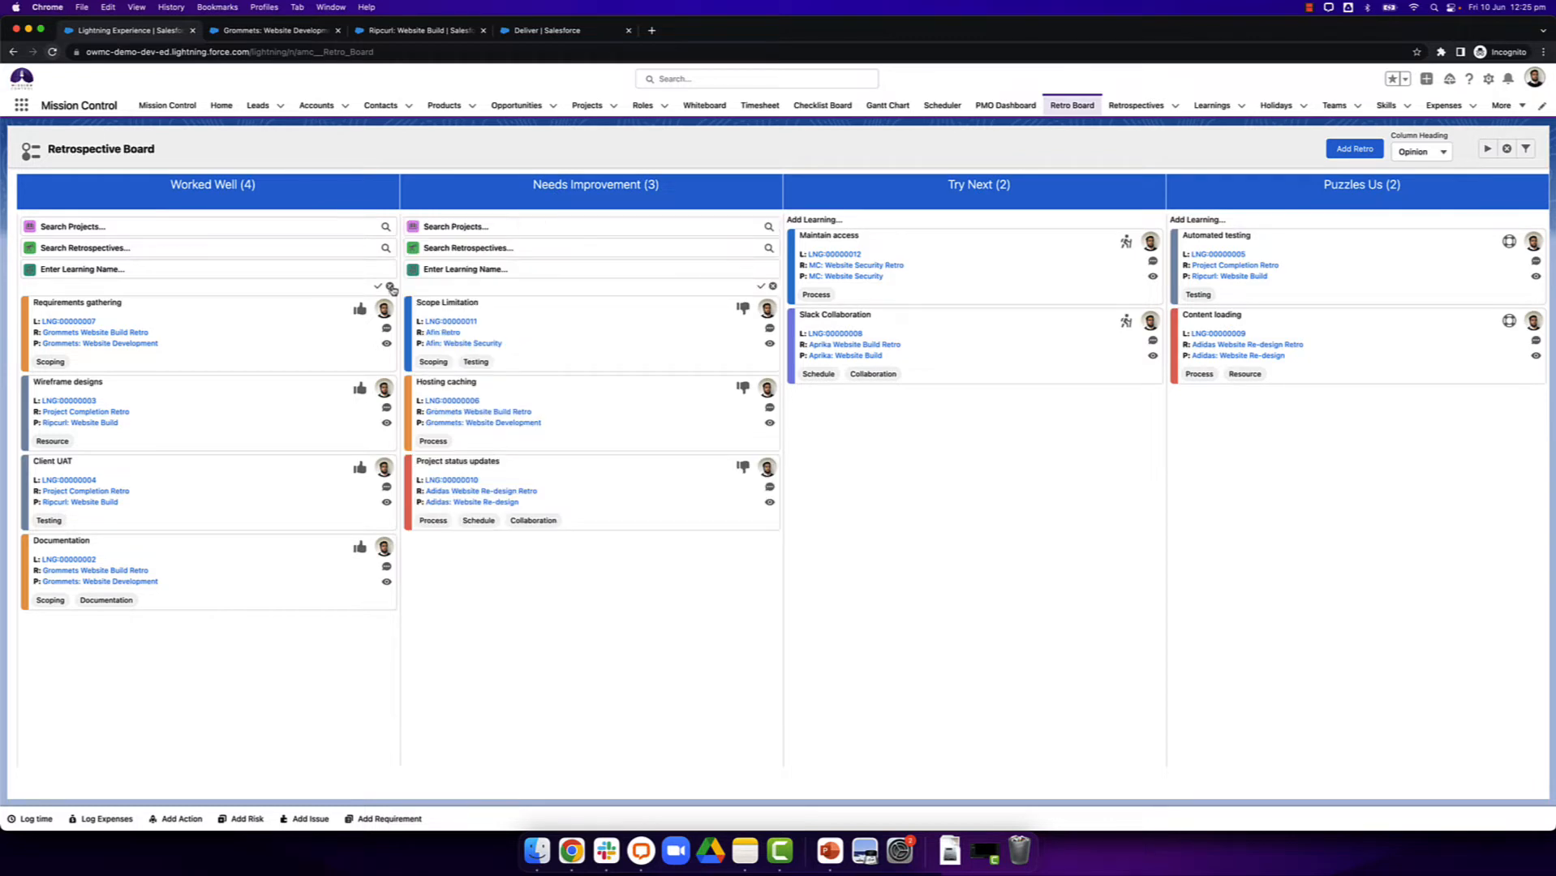
{"action": "left_click", "coordinate": [391, 289]}
{"action": "left_click", "coordinate": [549, 227]}
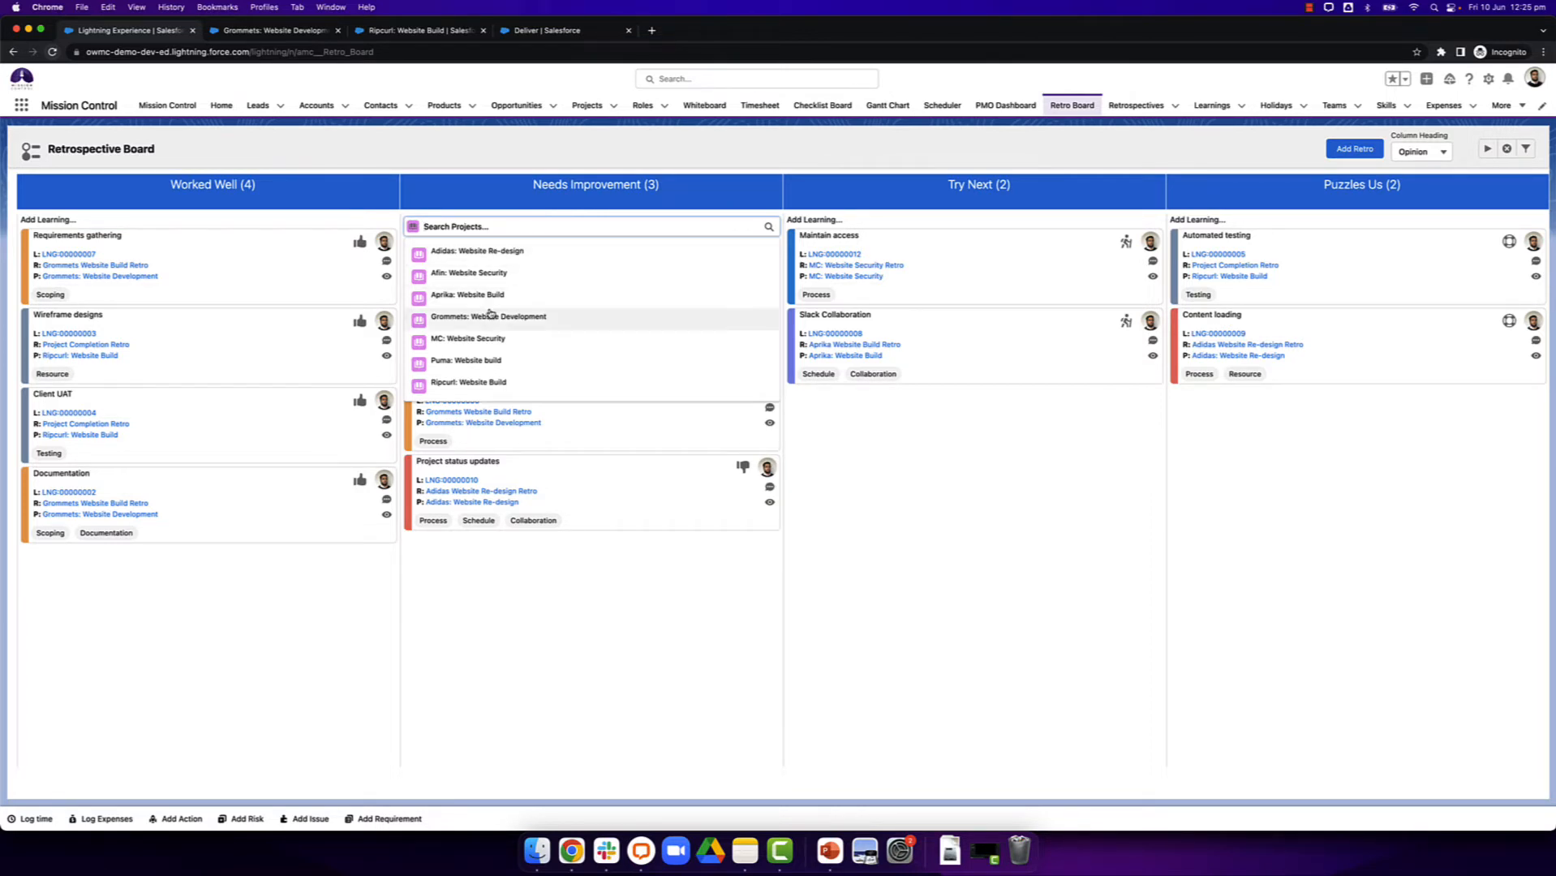
{"action": "left_click", "coordinate": [459, 273]}
{"action": "left_click", "coordinate": [468, 242]}
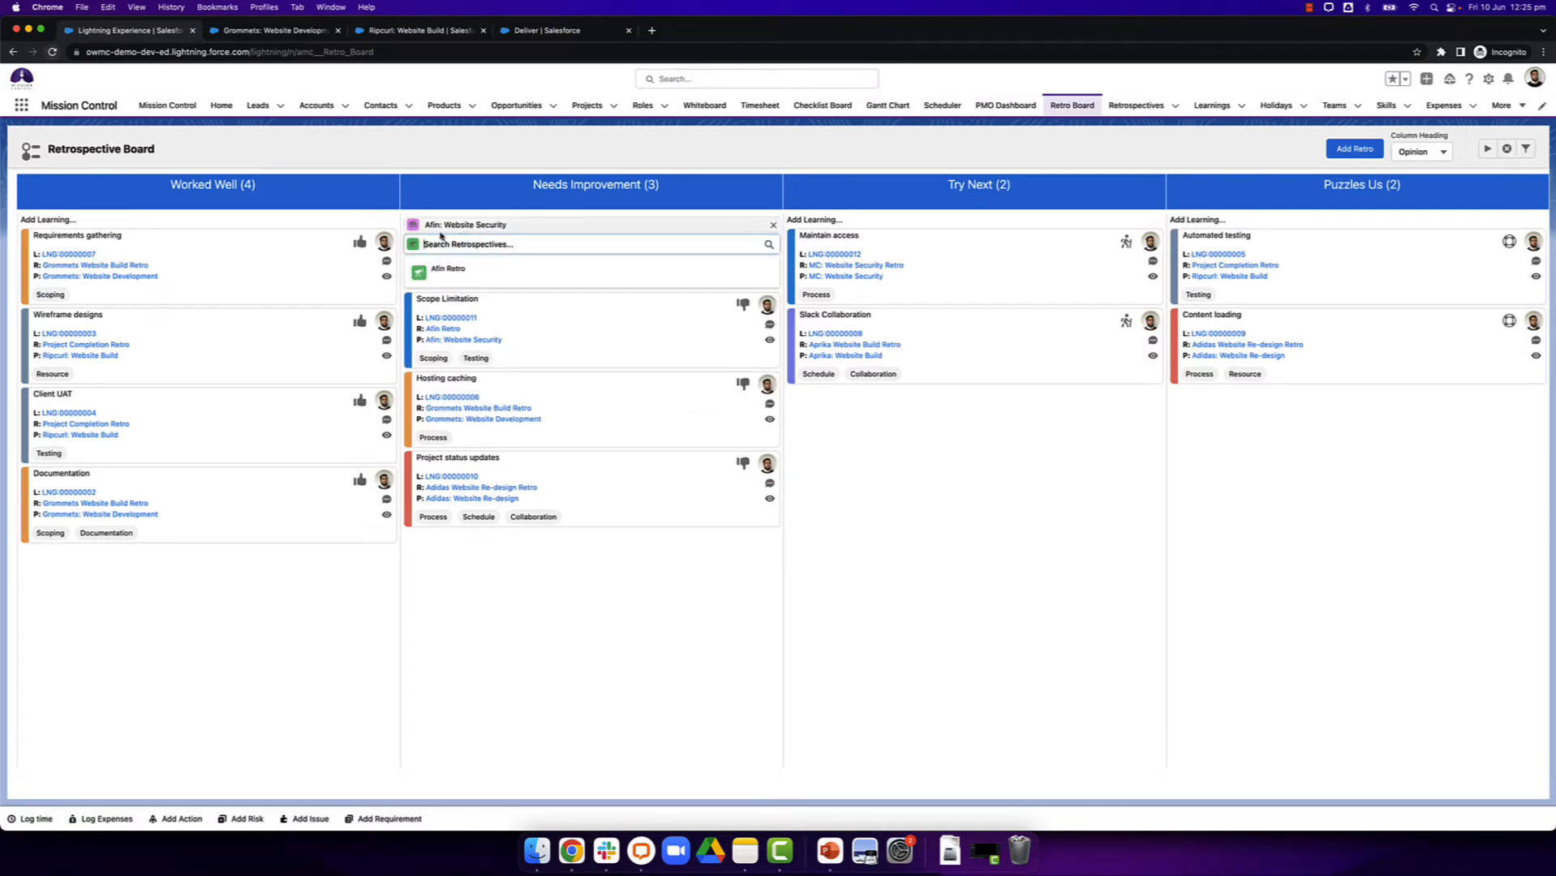
{"action": "left_click", "coordinate": [450, 272]}
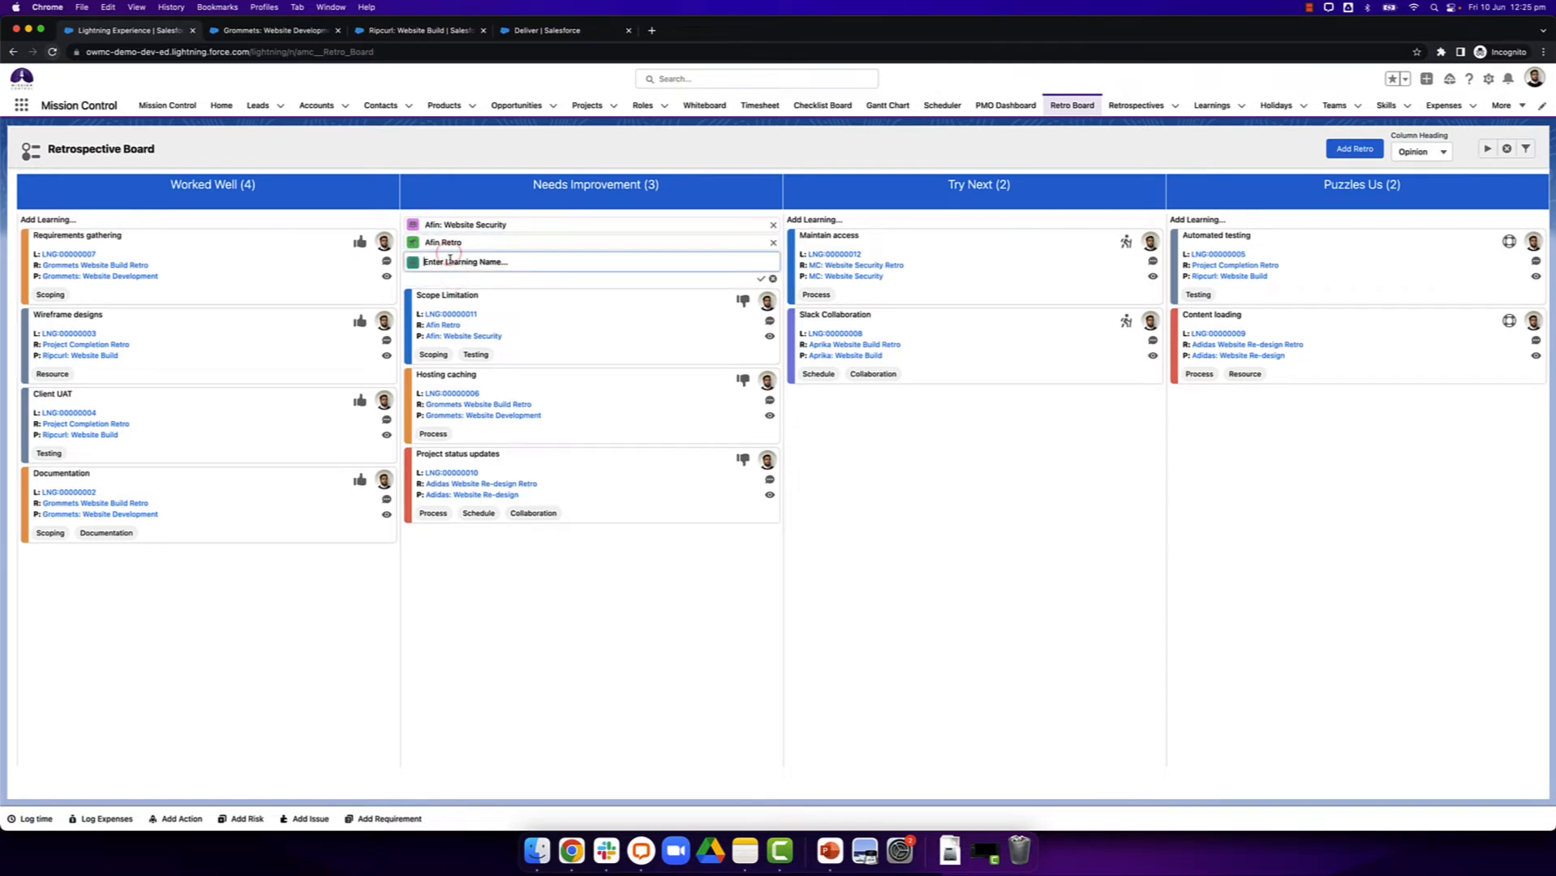
{"action": "type", "text": "Testing resources"}
{"action": "key", "text": "Return"}
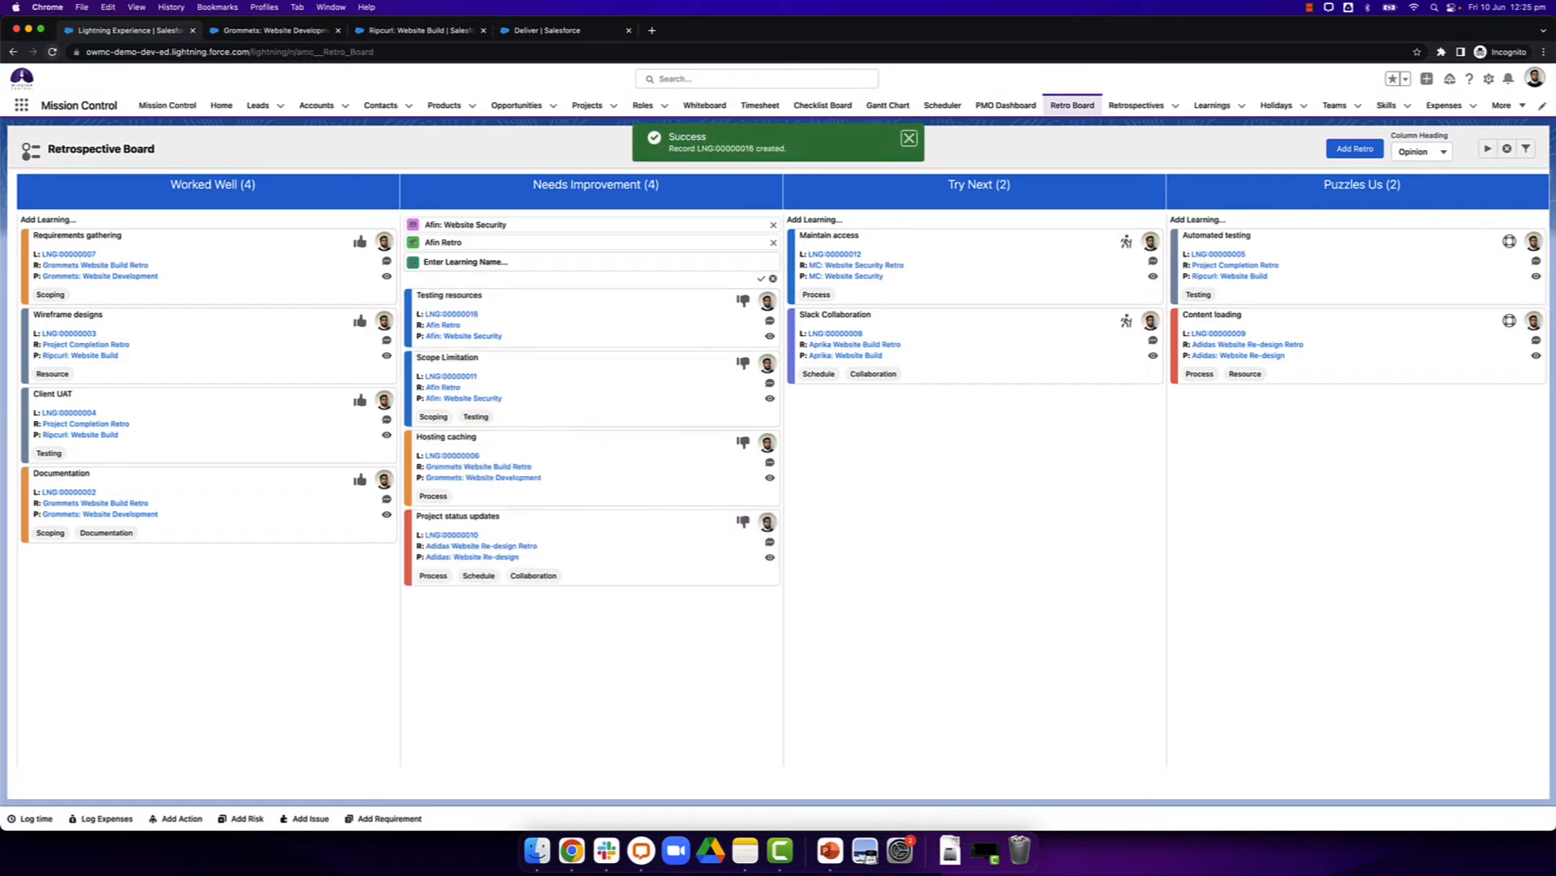
{"action": "left_click", "coordinate": [773, 279]}
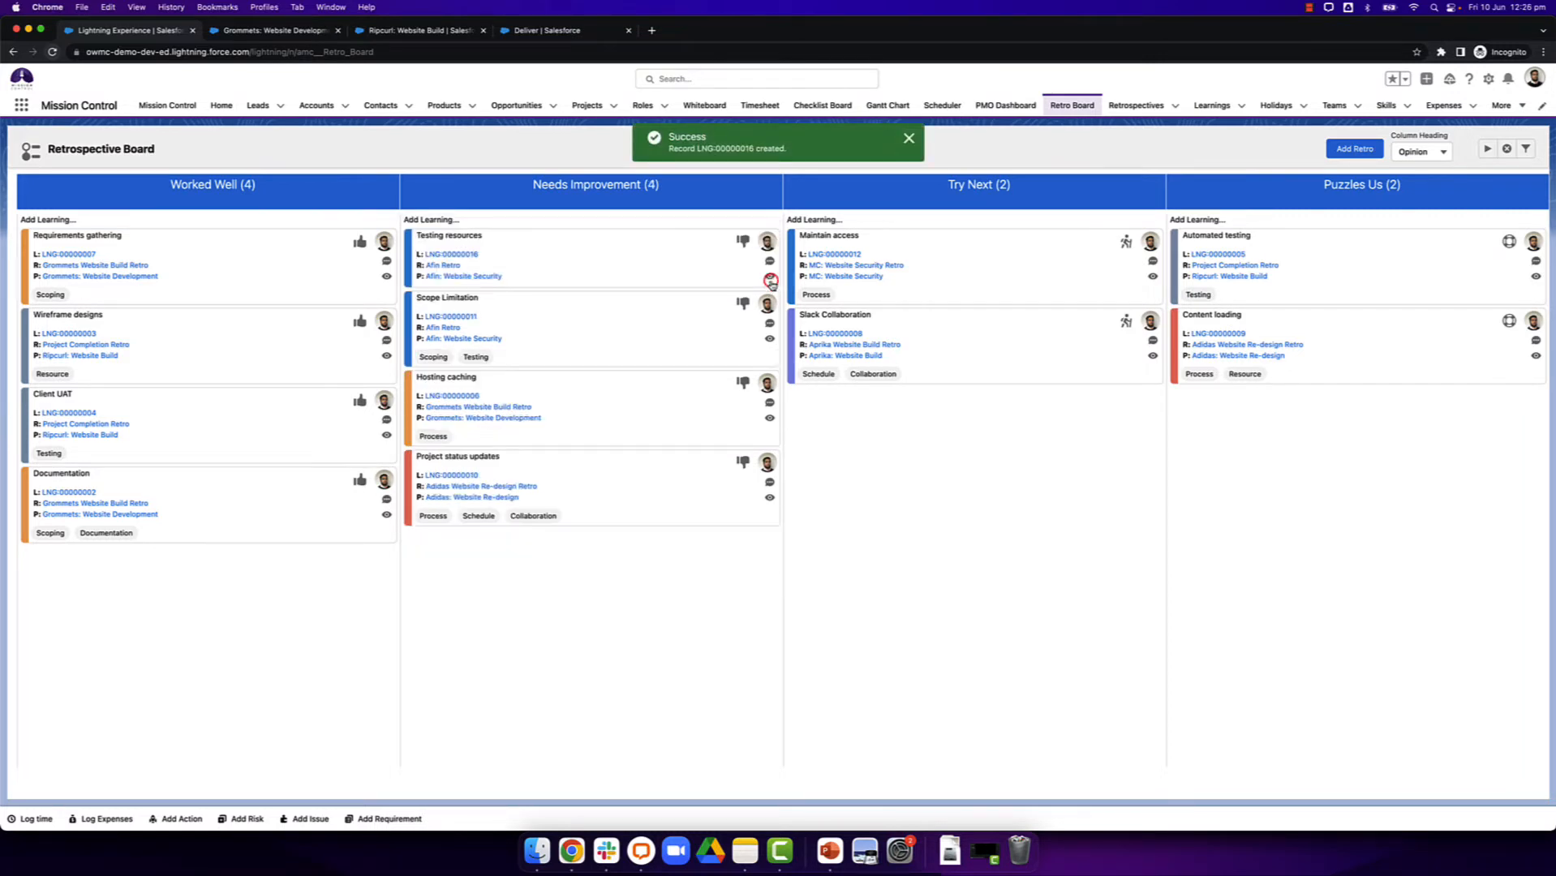
Edit the Testing resources learning and assign it the Resource and Testing categories.
{"action": "left_click", "coordinate": [770, 278]}
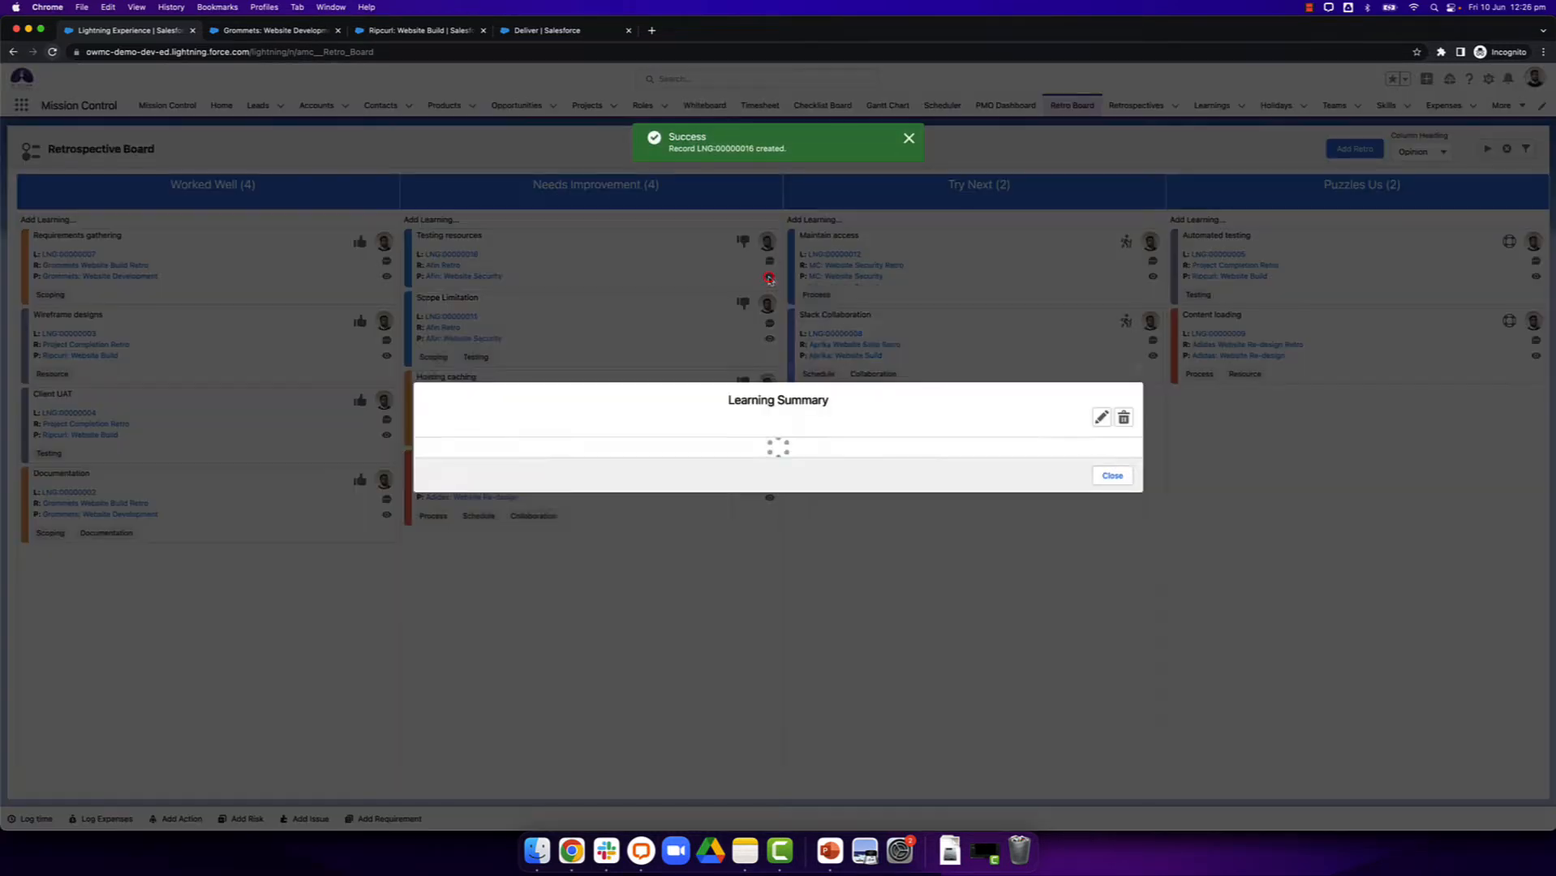
{"action": "left_click", "coordinate": [1100, 319]}
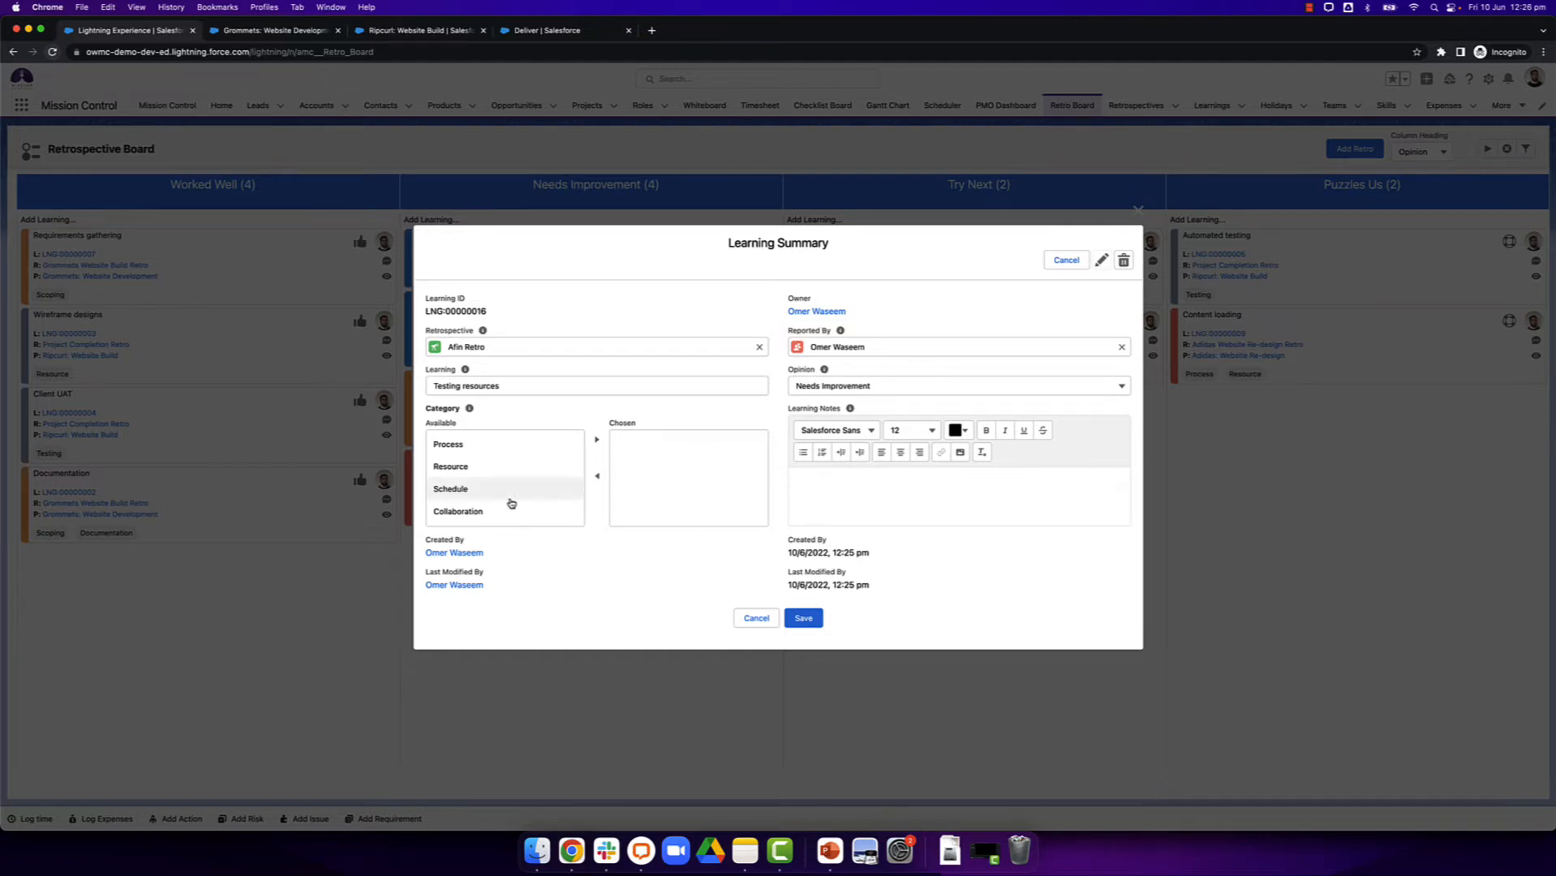
{"action": "left_click", "coordinate": [456, 466]}
{"action": "left_click", "coordinate": [596, 439]}
{"action": "scroll", "coordinate": [551, 485], "scroll_direction": "down", "scroll_amount": 2}
{"action": "left_click", "coordinate": [474, 490]}
{"action": "left_click", "coordinate": [597, 439]}
Enter the learning note "Need to add more resources for testing etc. etc...", save the record and close its summary.
{"action": "left_click", "coordinate": [906, 510]}
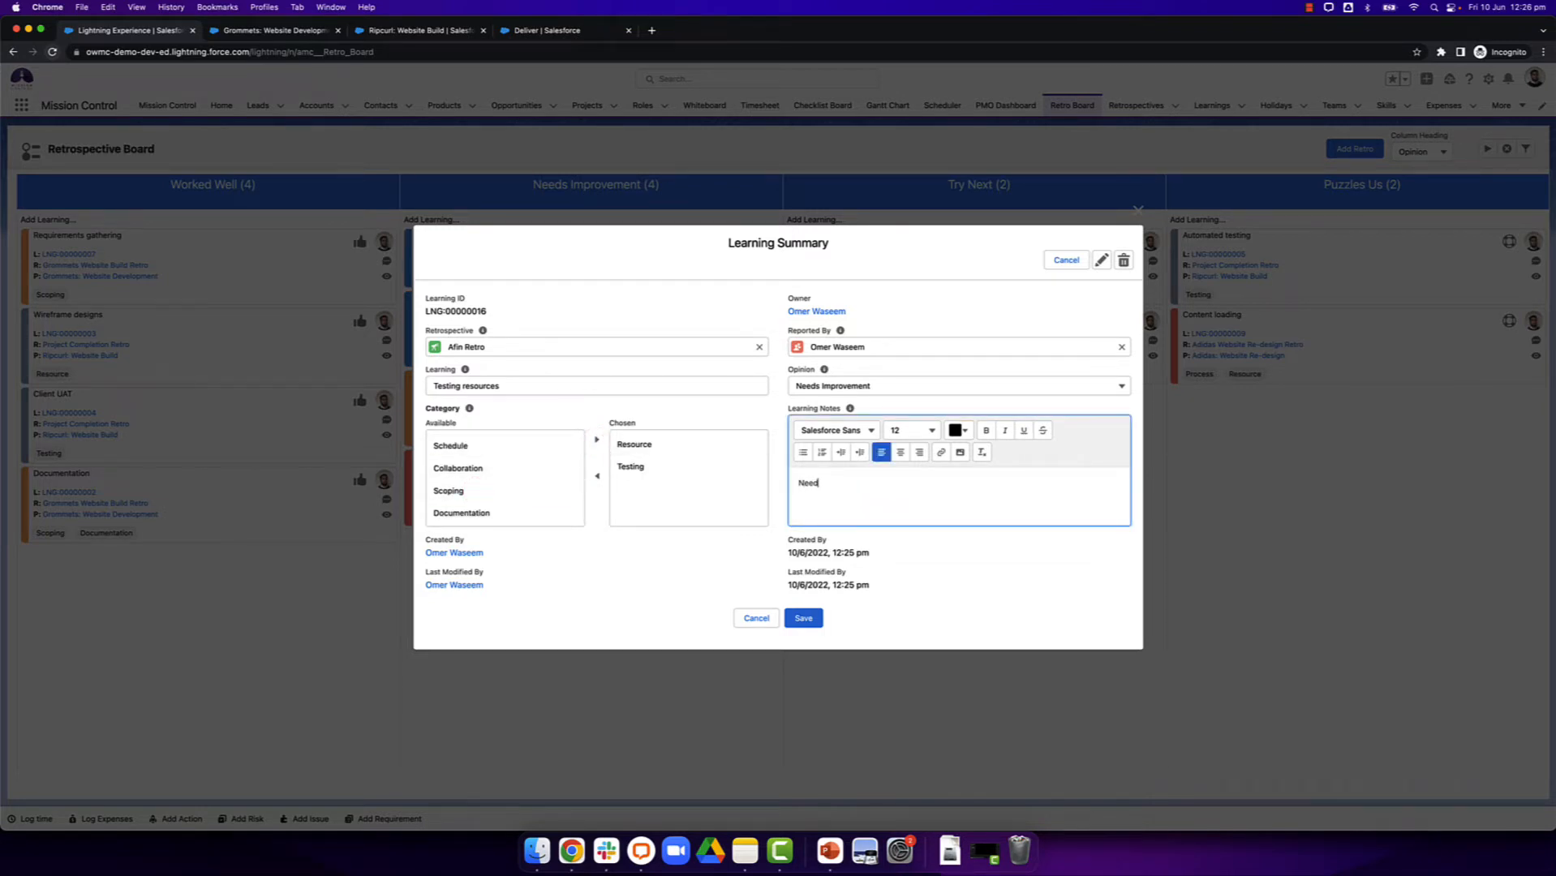
{"action": "type", "text": "Need to add more resources for testing etc. etc..."}
{"action": "left_click", "coordinate": [802, 618]}
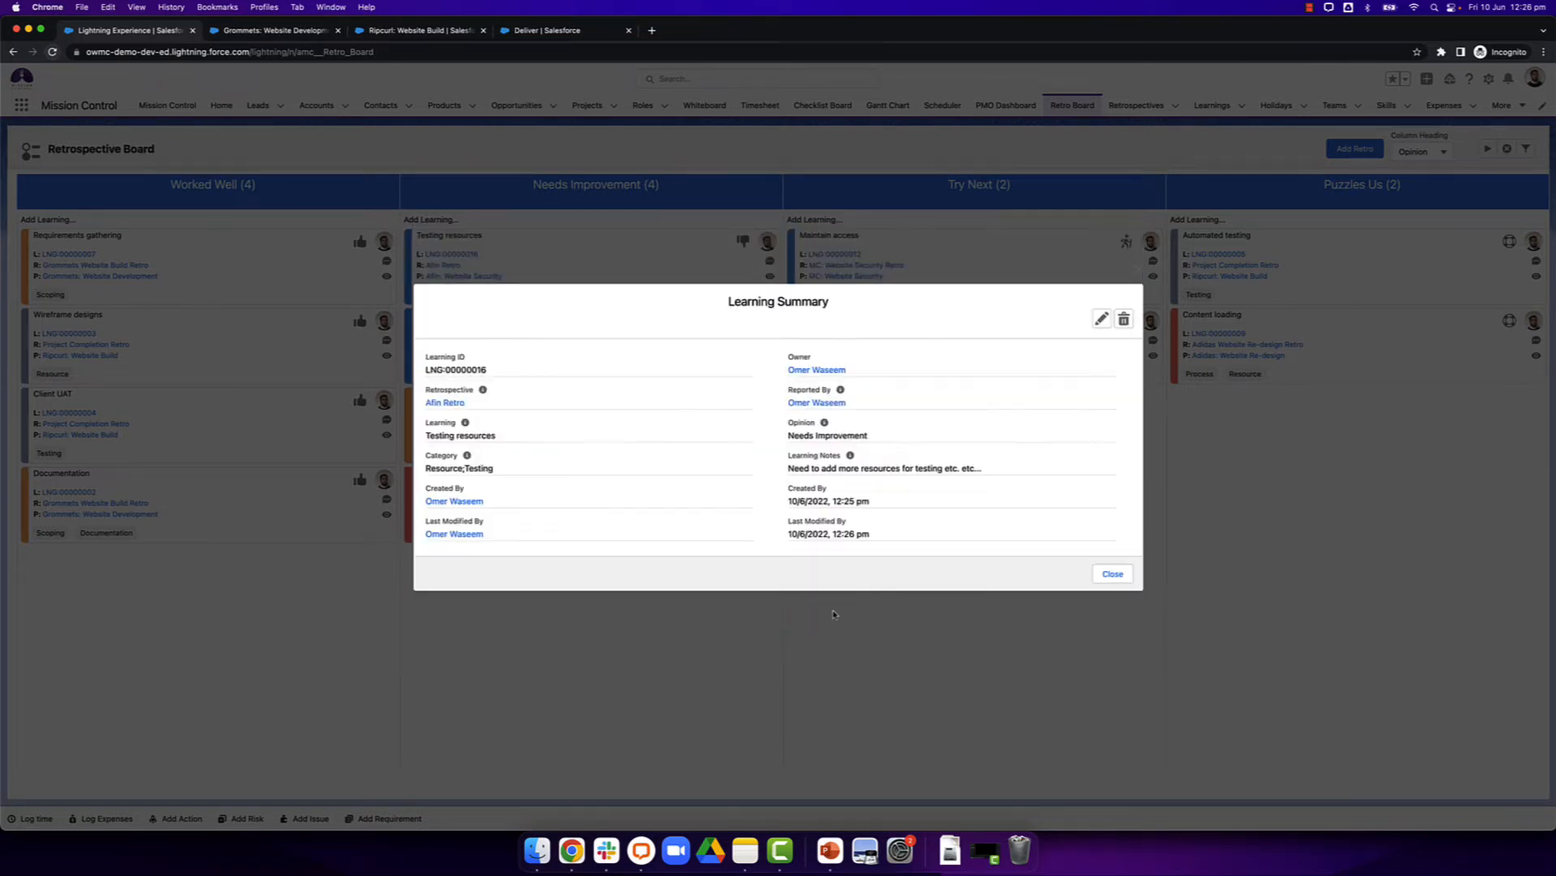
{"action": "left_click", "coordinate": [1103, 578]}
{"action": "left_click", "coordinate": [694, 630]}
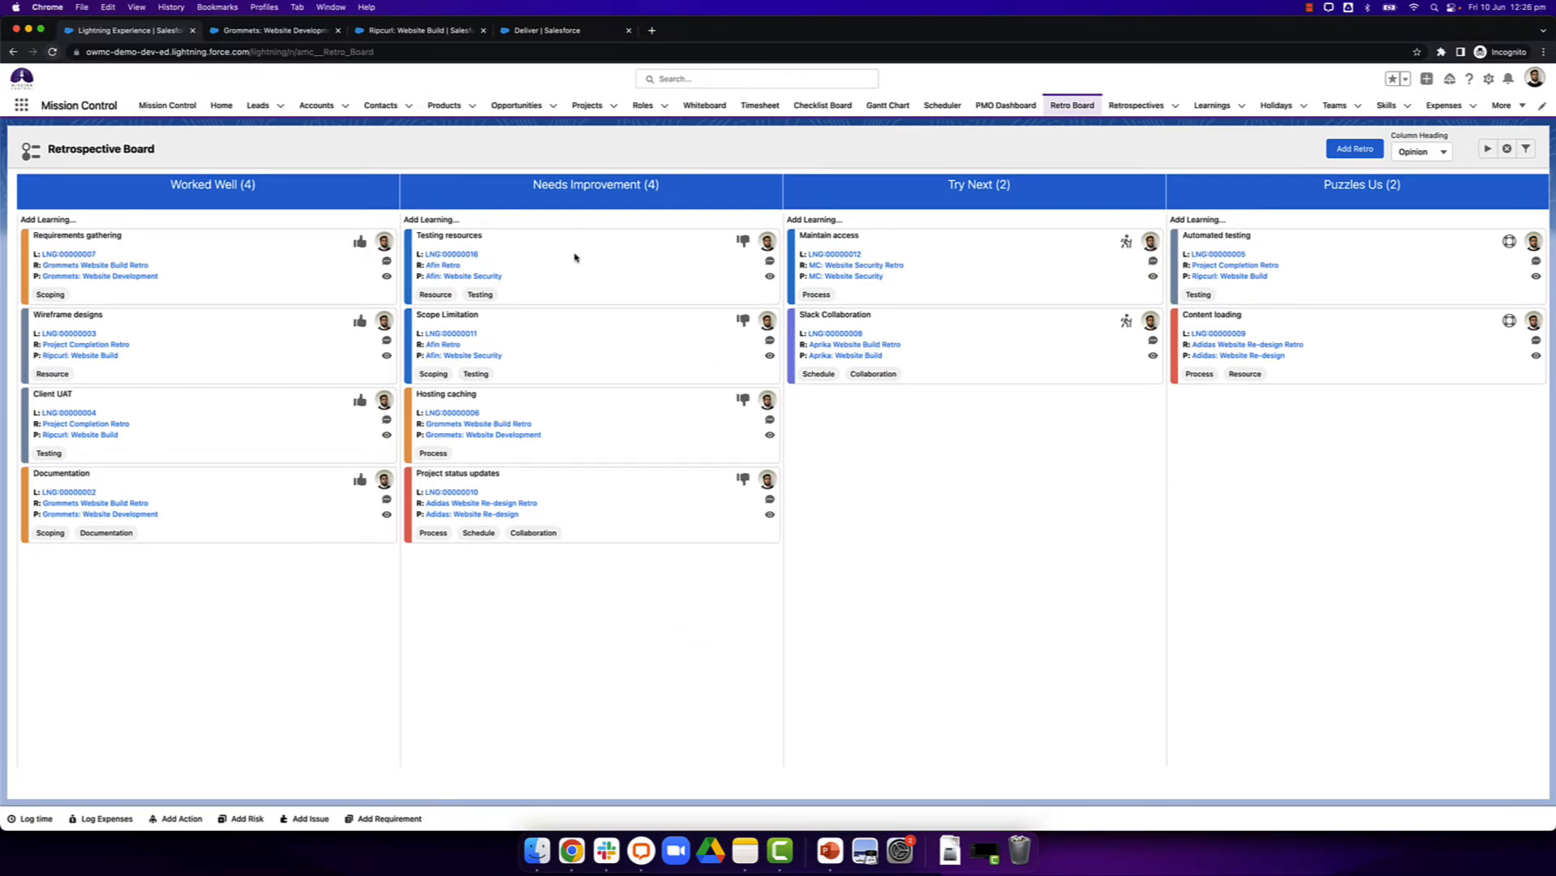
Move the Testing resources card to the Worked Well column and check the opinion in its learning summary.
{"action": "left_click_drag", "start_coordinate": [574, 256], "coordinate": [202, 653]}
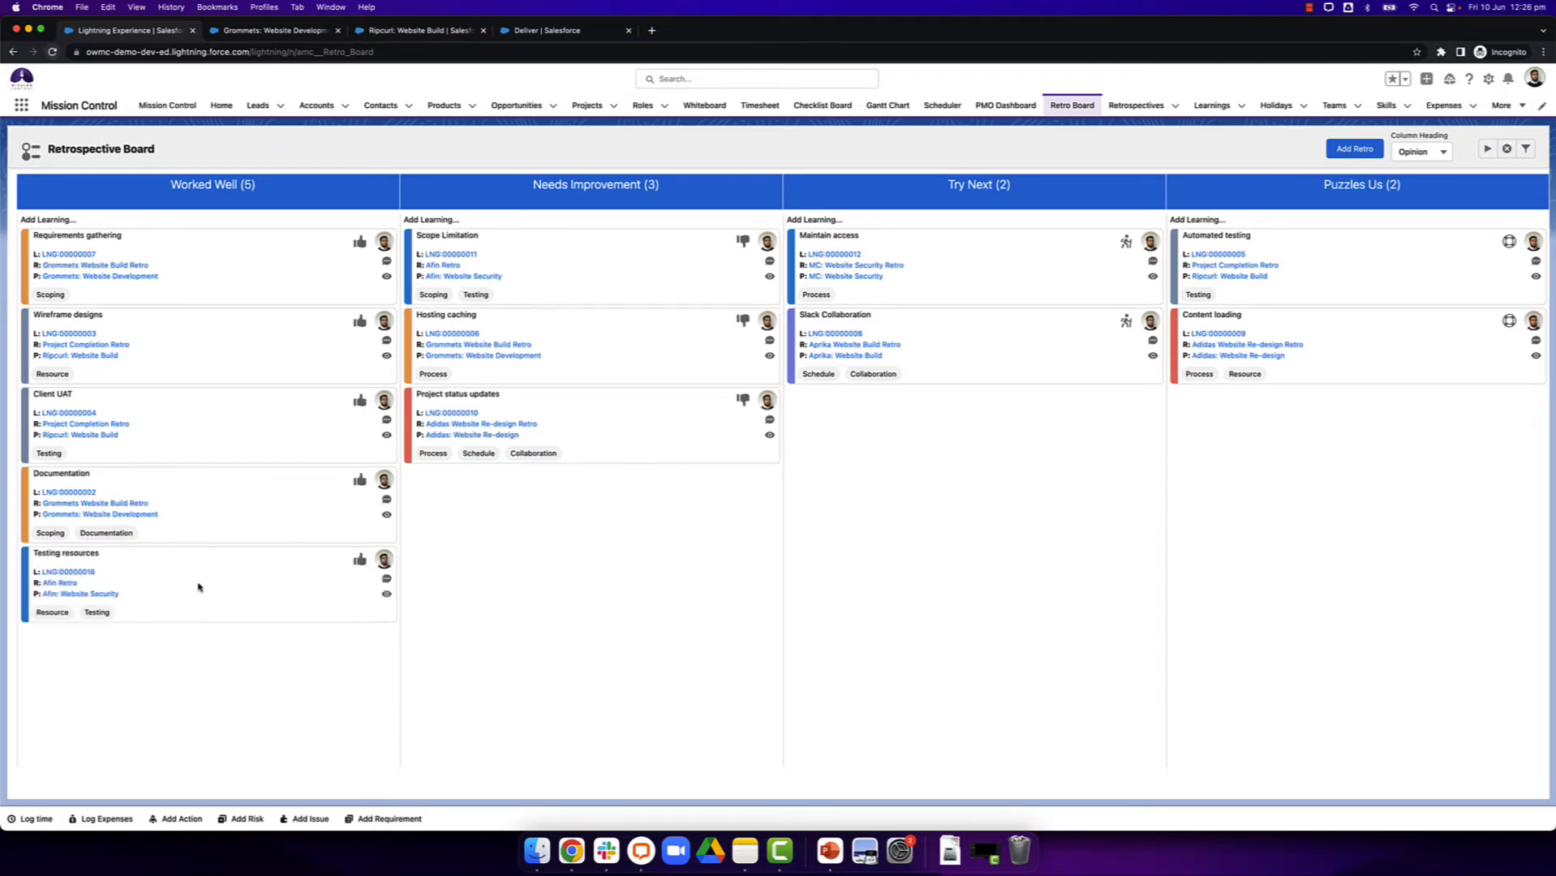
{"action": "left_click", "coordinate": [386, 594]}
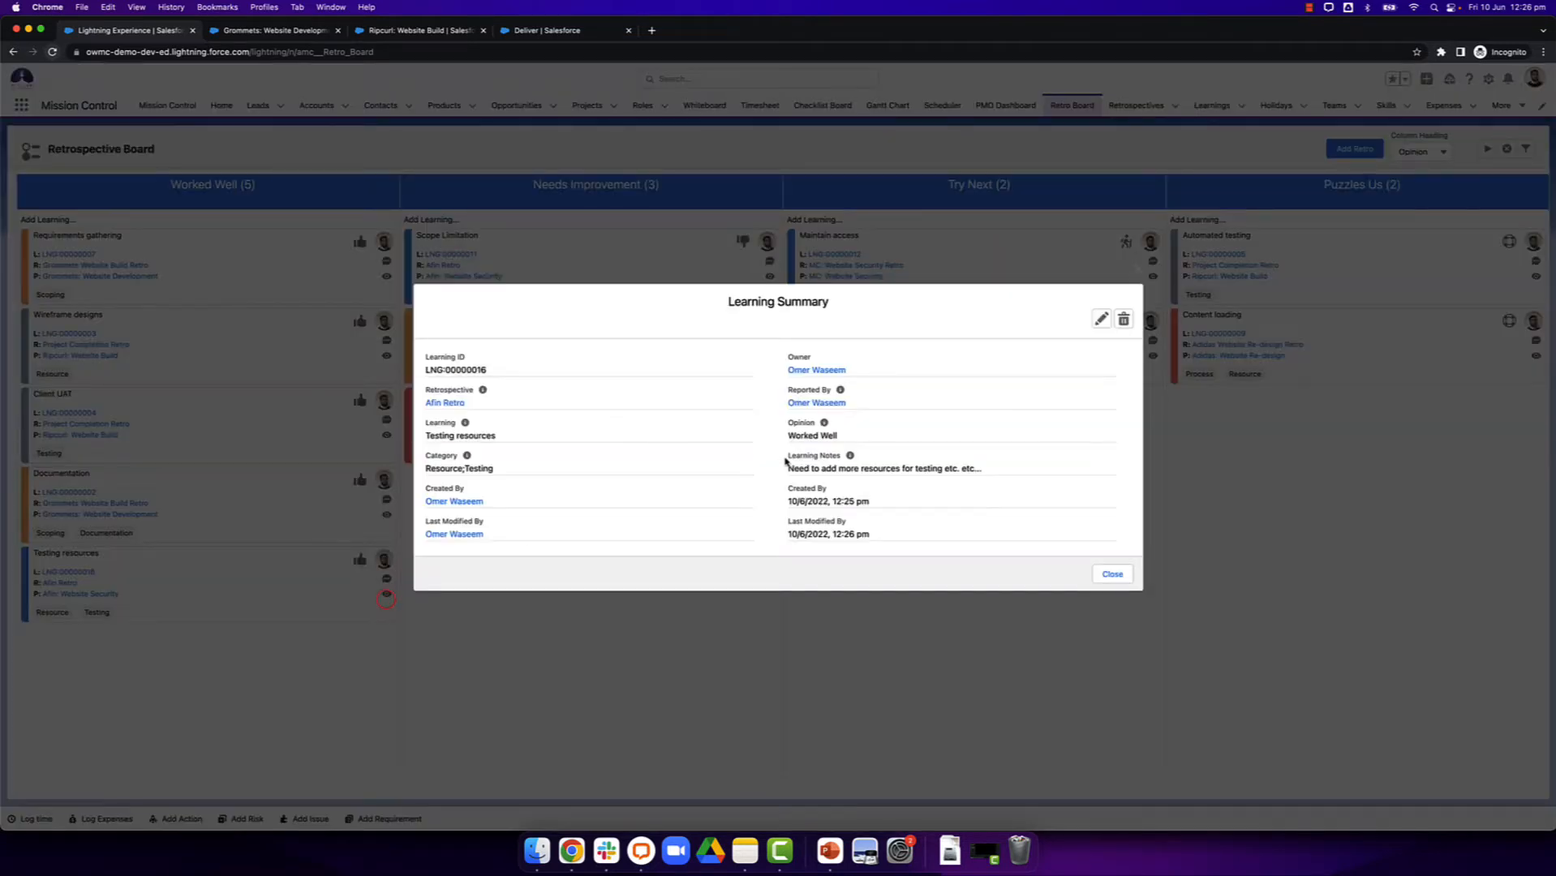
{"action": "left_click", "coordinate": [1110, 573]}
Move the Testing resources card to Try Next, and while the board's play mode is running return it to Needs Improvement.
{"action": "left_click_drag", "start_coordinate": [225, 580], "coordinate": [1000, 455]}
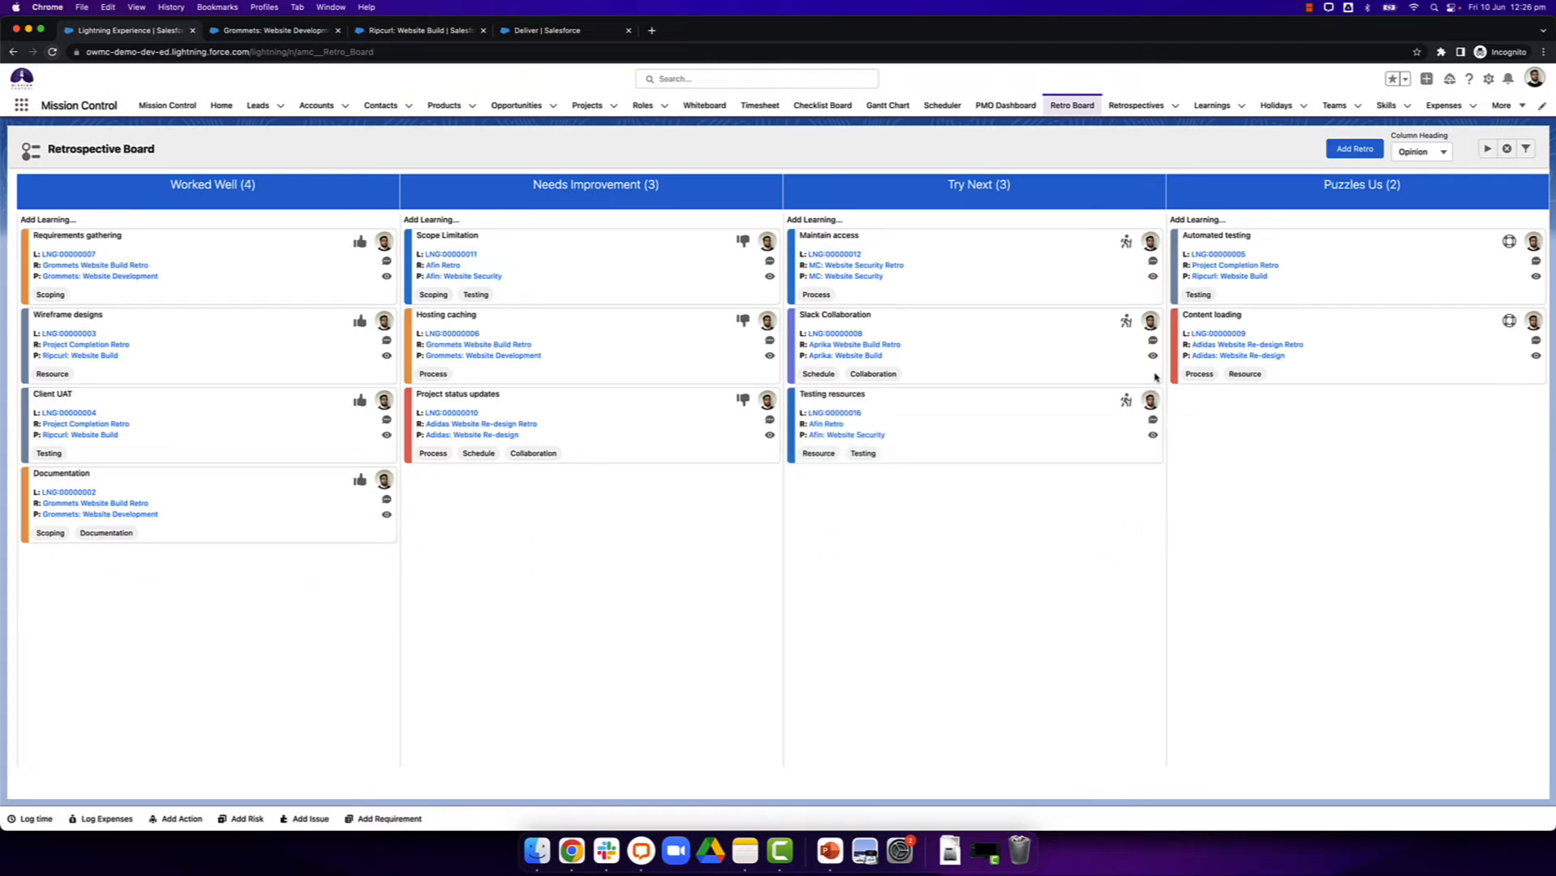
{"action": "left_click", "coordinate": [1487, 152]}
{"action": "left_click_drag", "start_coordinate": [1001, 438], "coordinate": [928, 501]}
{"action": "left_click_drag", "start_coordinate": [970, 430], "coordinate": [554, 568]}
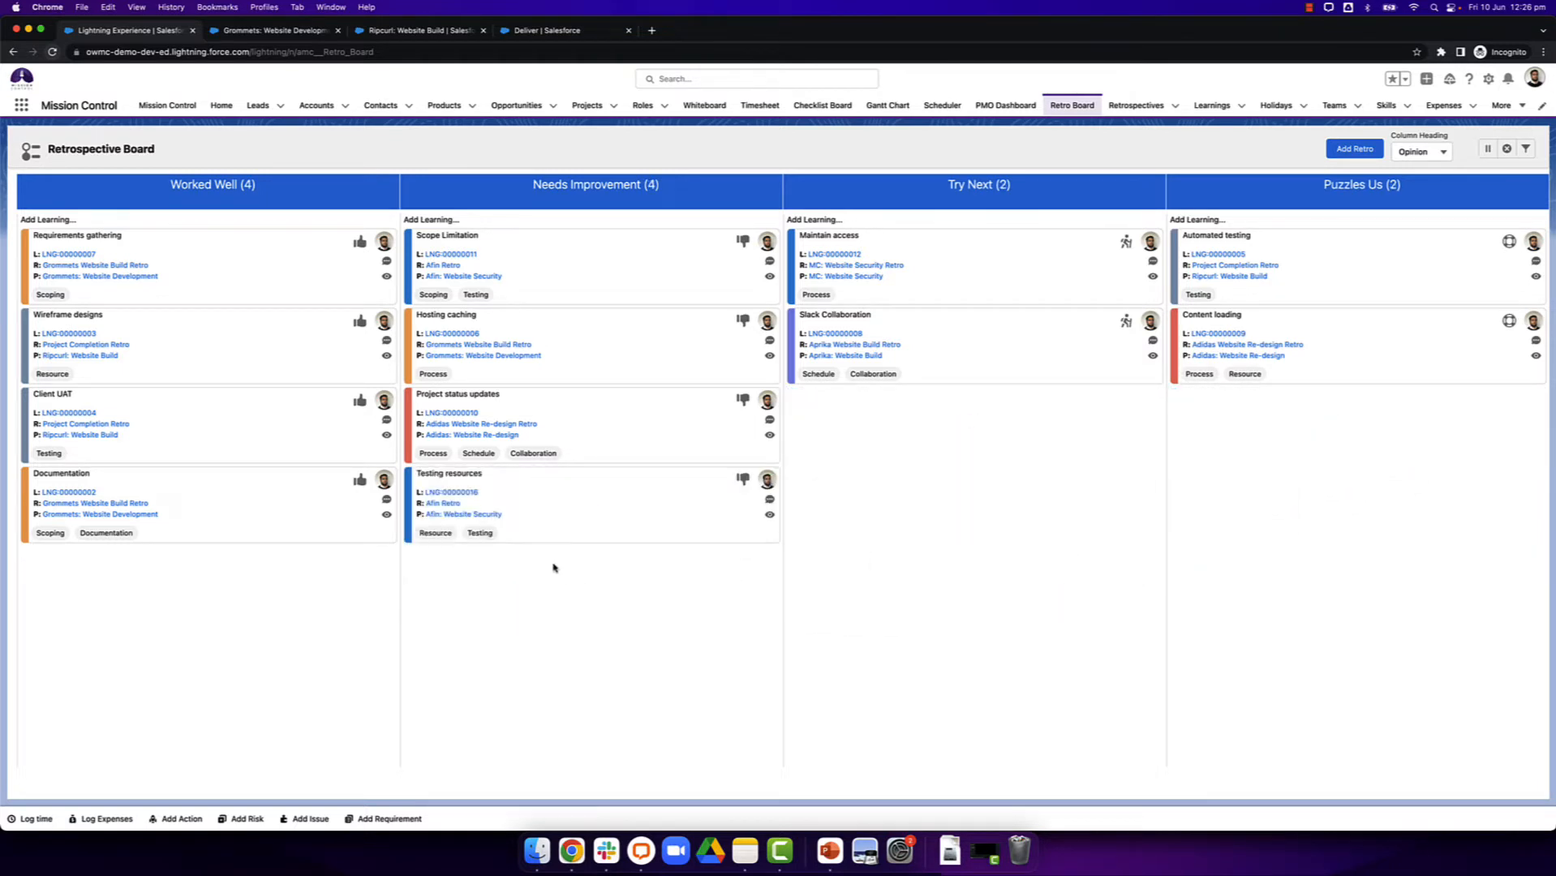
{"action": "left_click", "coordinate": [1488, 153]}
Regroup the retrospective board's columns by Reported By, Project, Retrospective and Category in turn.
{"action": "left_click", "coordinate": [1428, 155]}
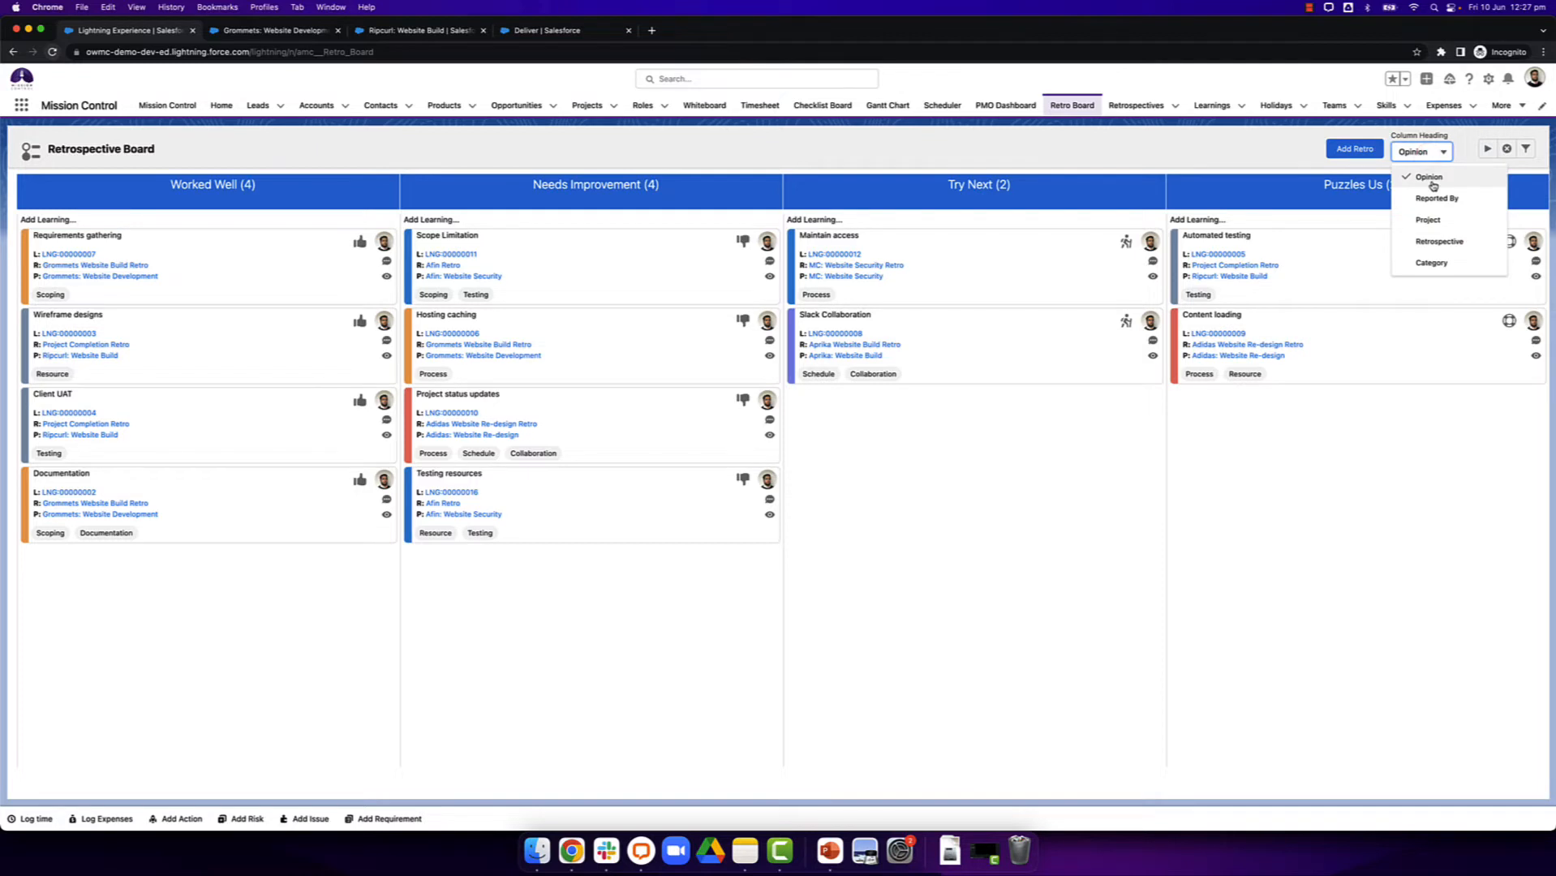
{"action": "left_click", "coordinate": [1456, 199]}
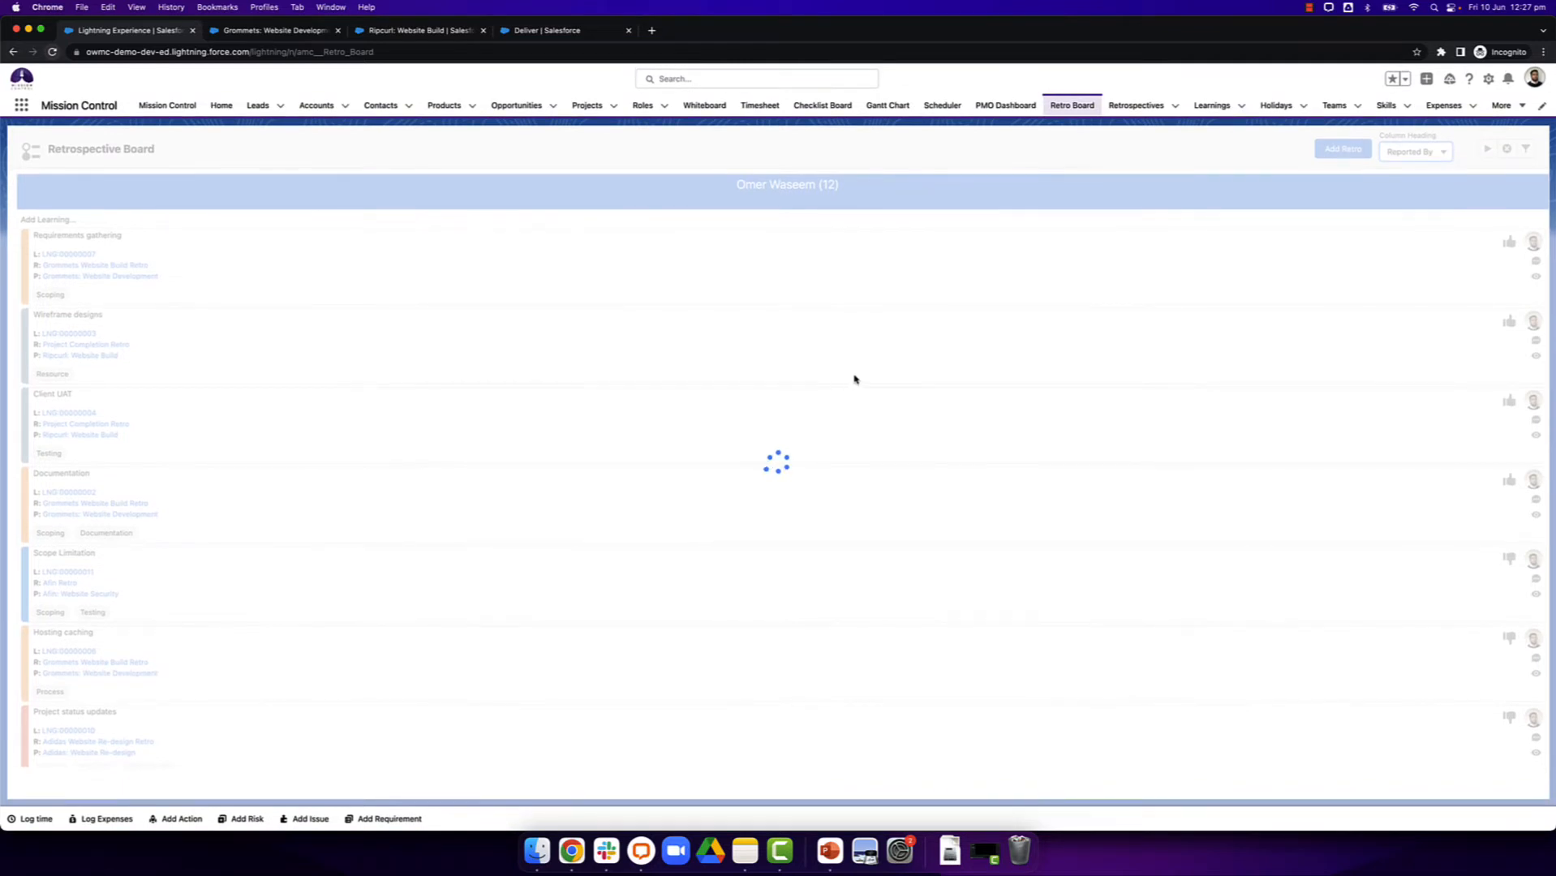
{"action": "left_click", "coordinate": [1413, 152]}
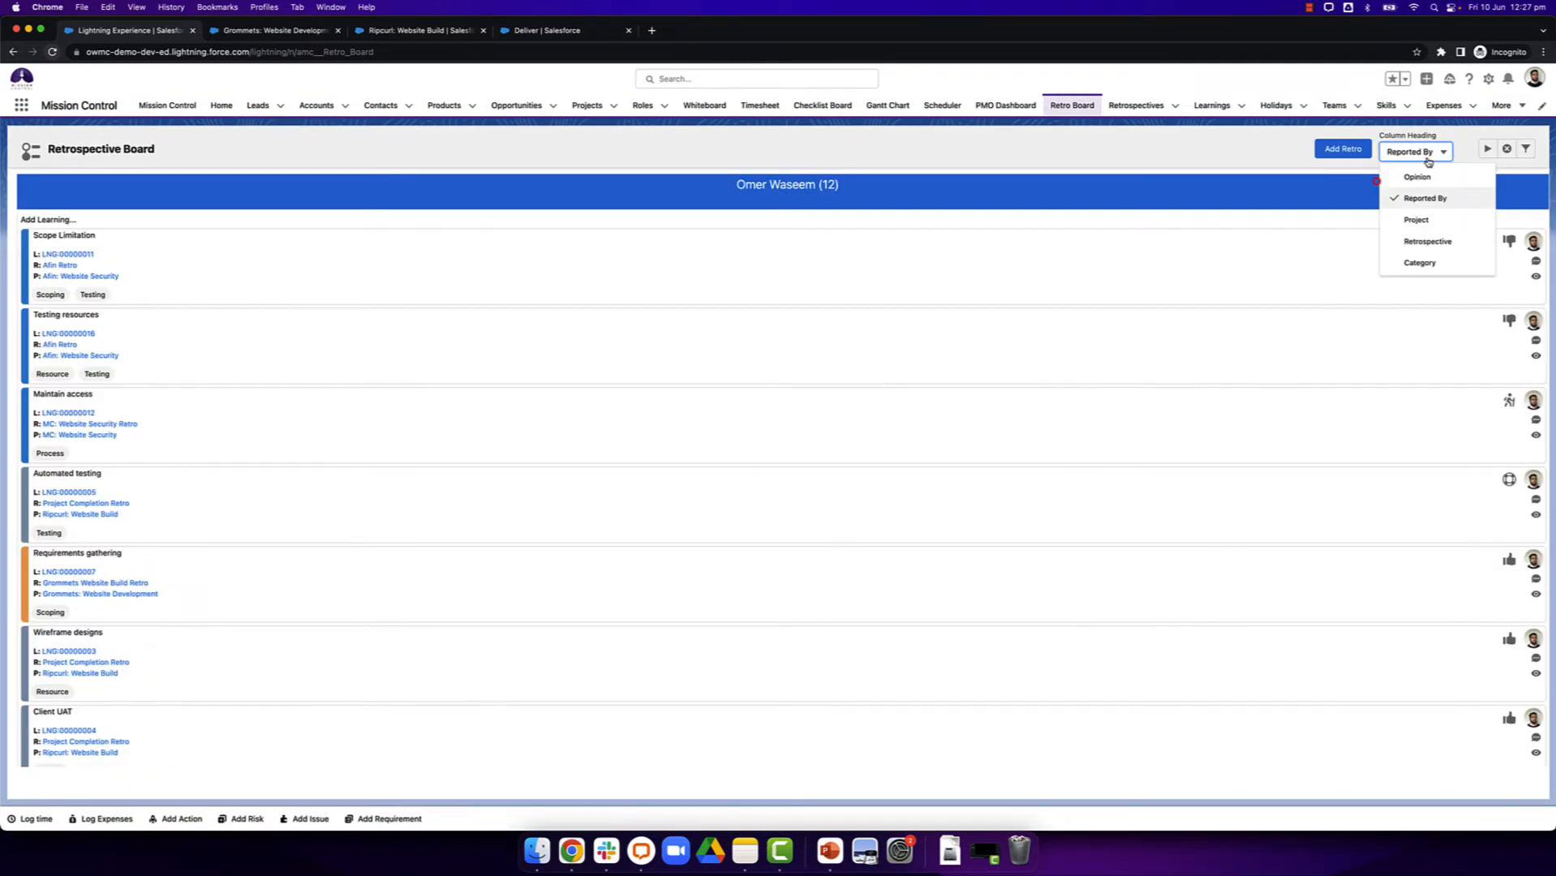
{"action": "left_click", "coordinate": [1431, 221]}
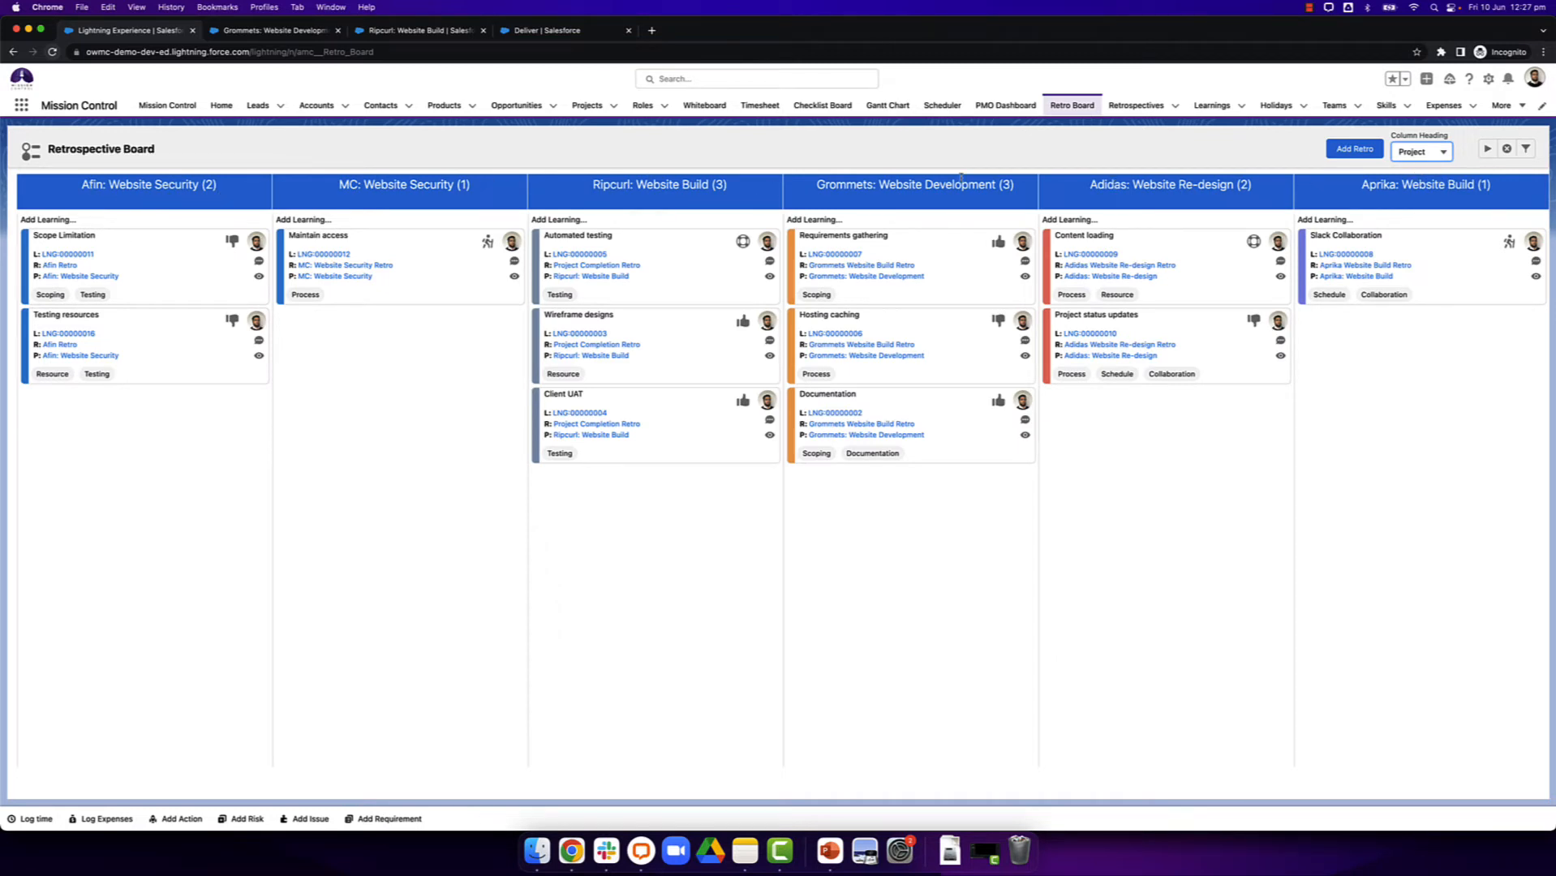
{"action": "left_click", "coordinate": [1415, 152]}
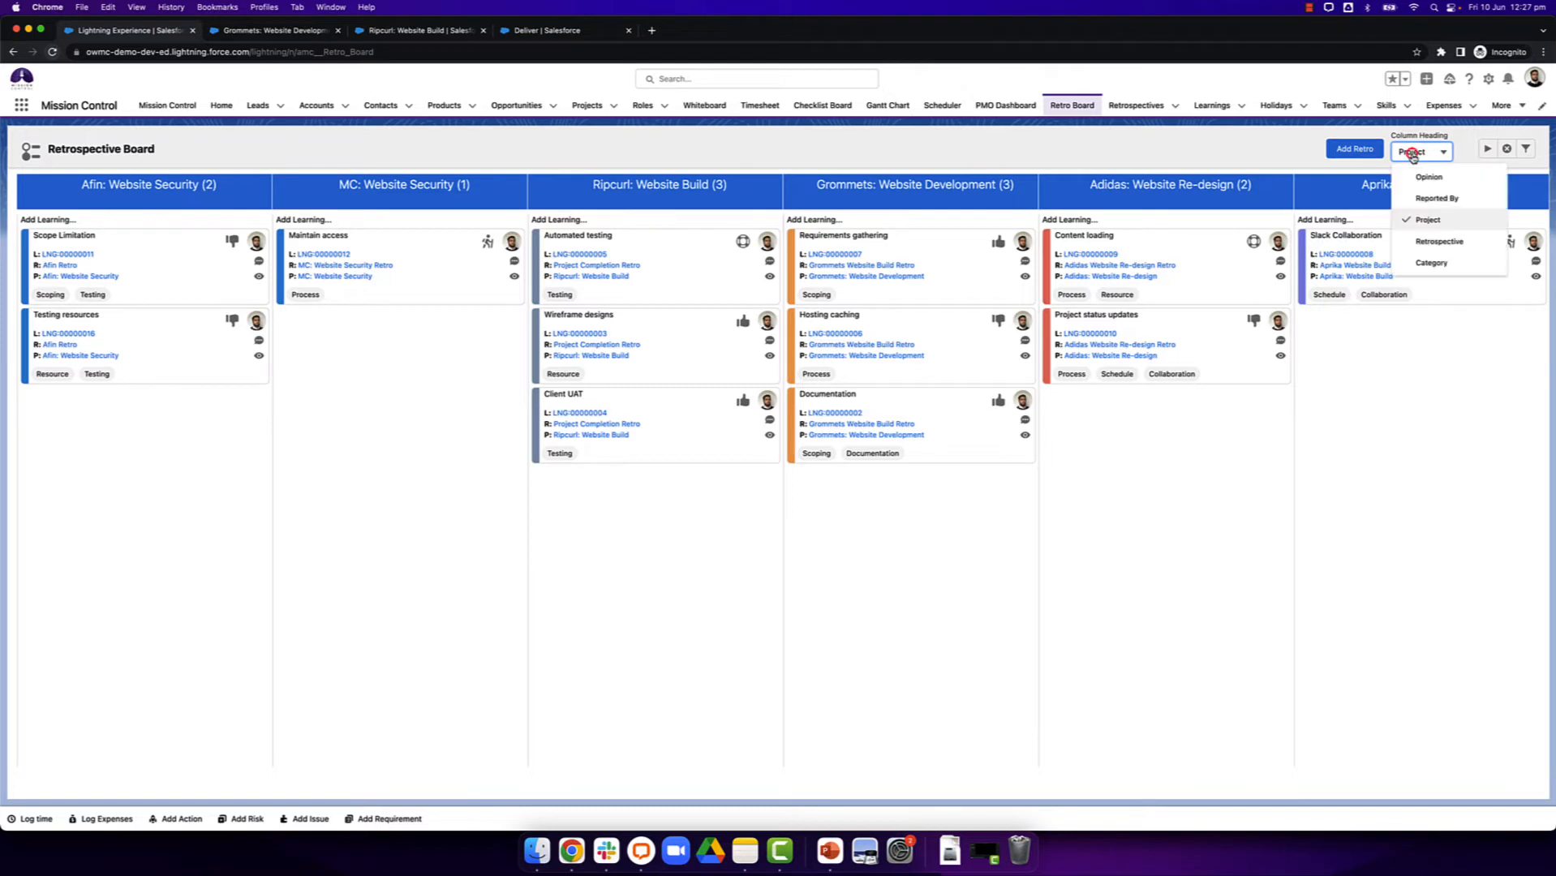
{"action": "left_click", "coordinate": [1438, 241]}
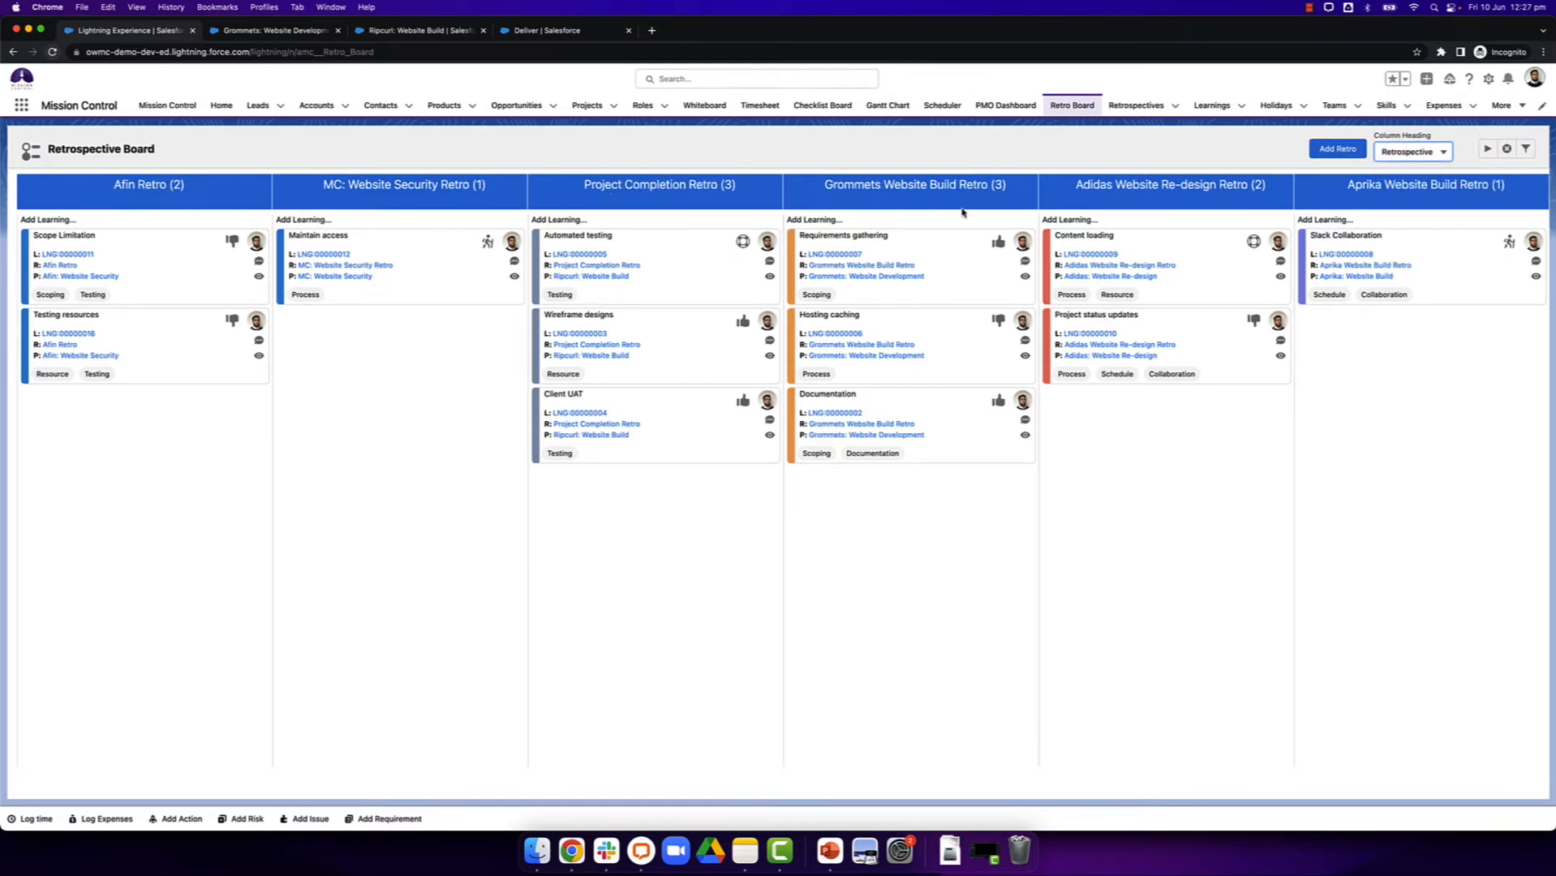
{"action": "left_click", "coordinate": [1425, 154]}
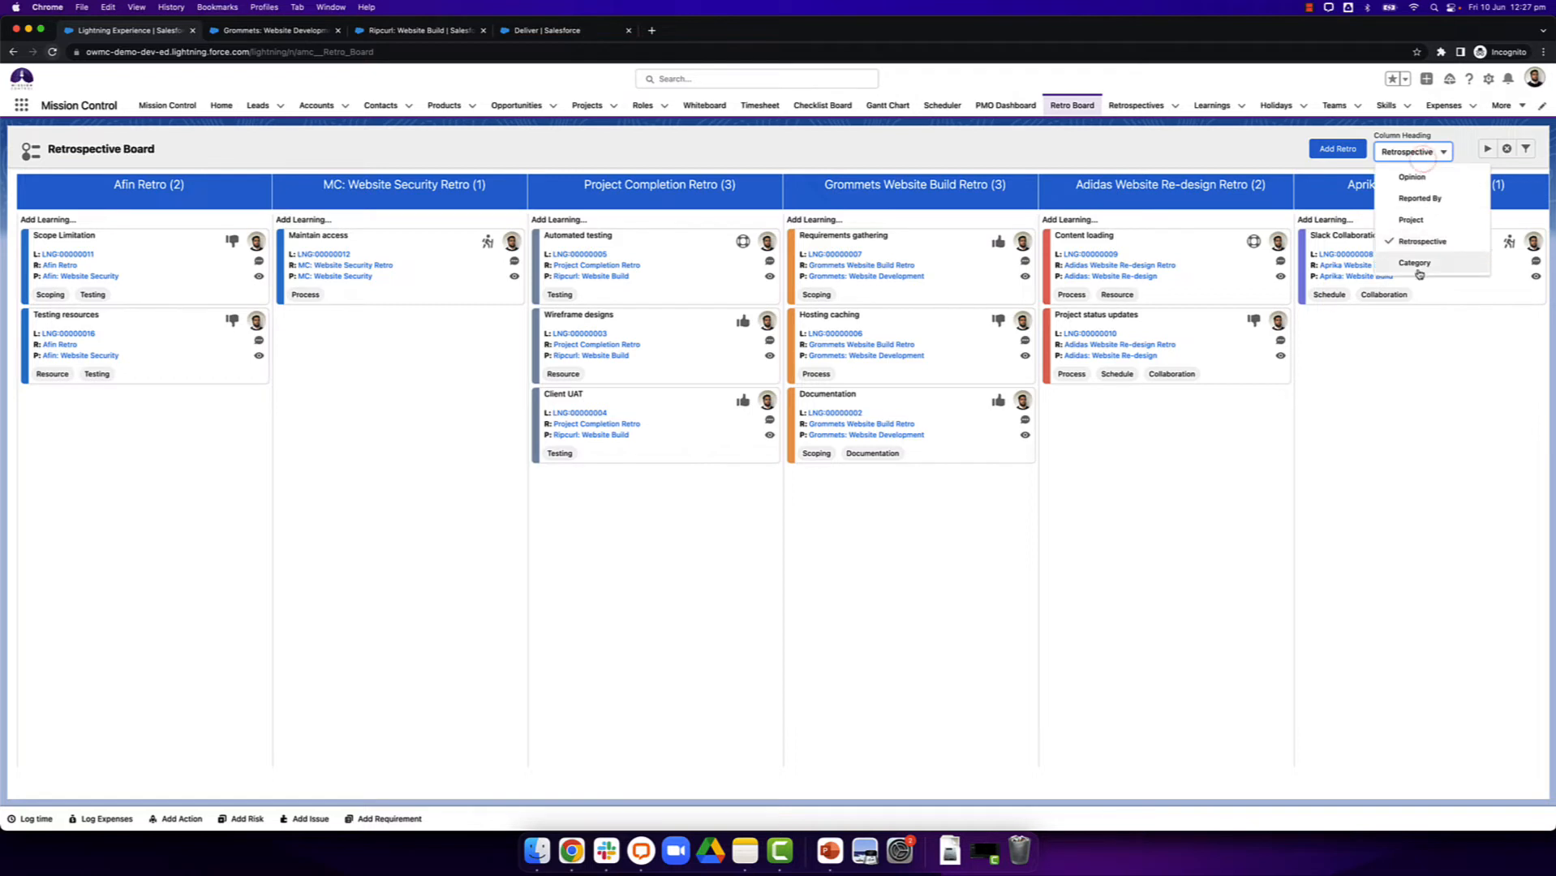
{"action": "left_click", "coordinate": [1418, 272]}
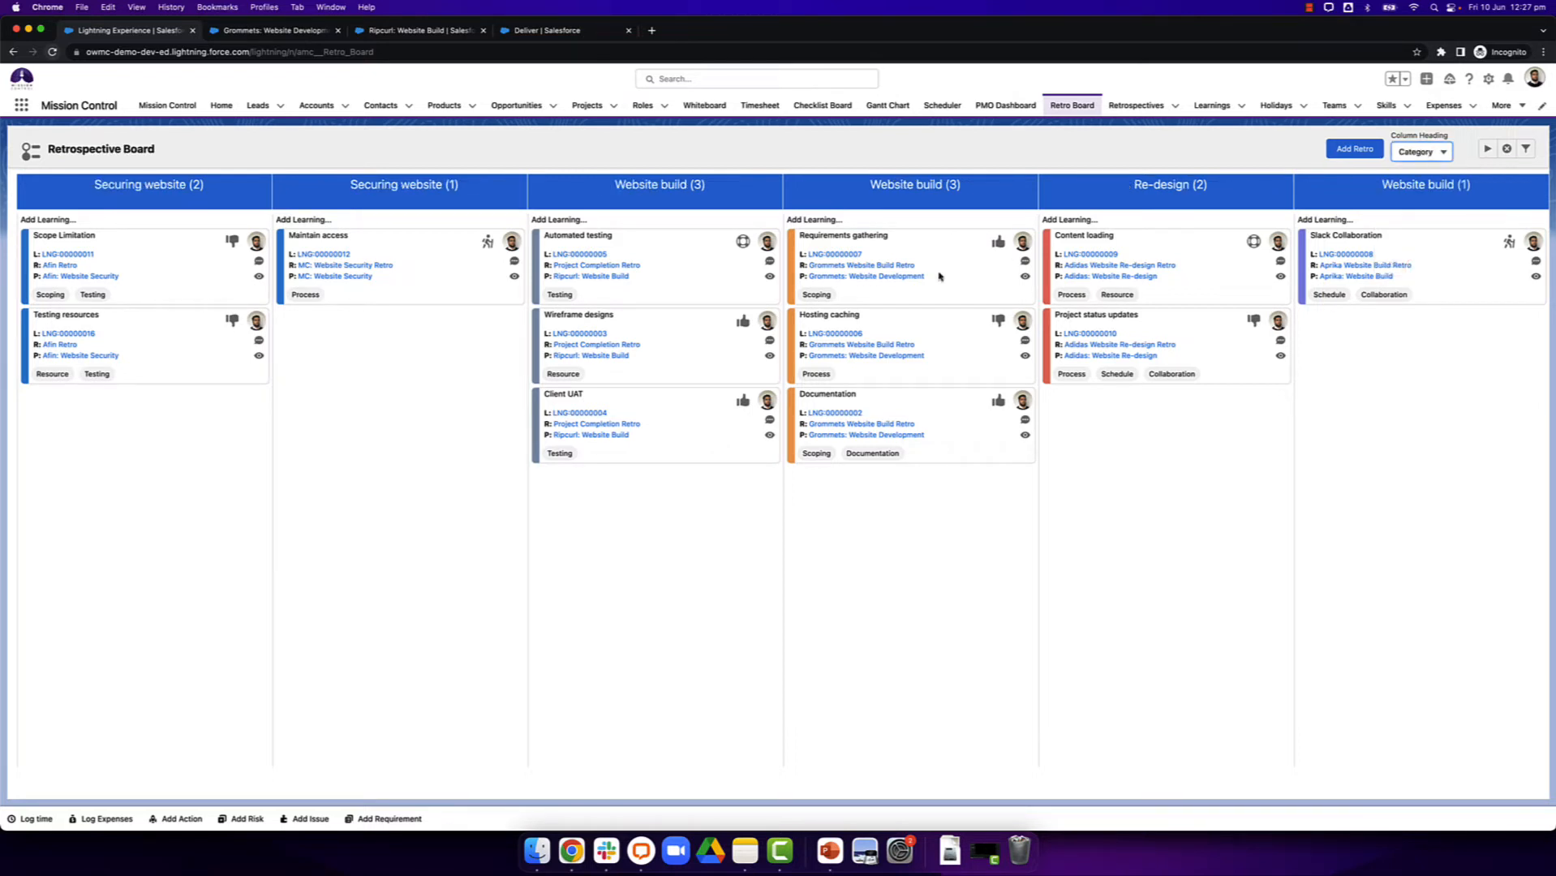
Compare the Category field on the Grommets: Website Development project with the category in the Testing resources learning summary.
{"action": "left_click", "coordinate": [314, 30]}
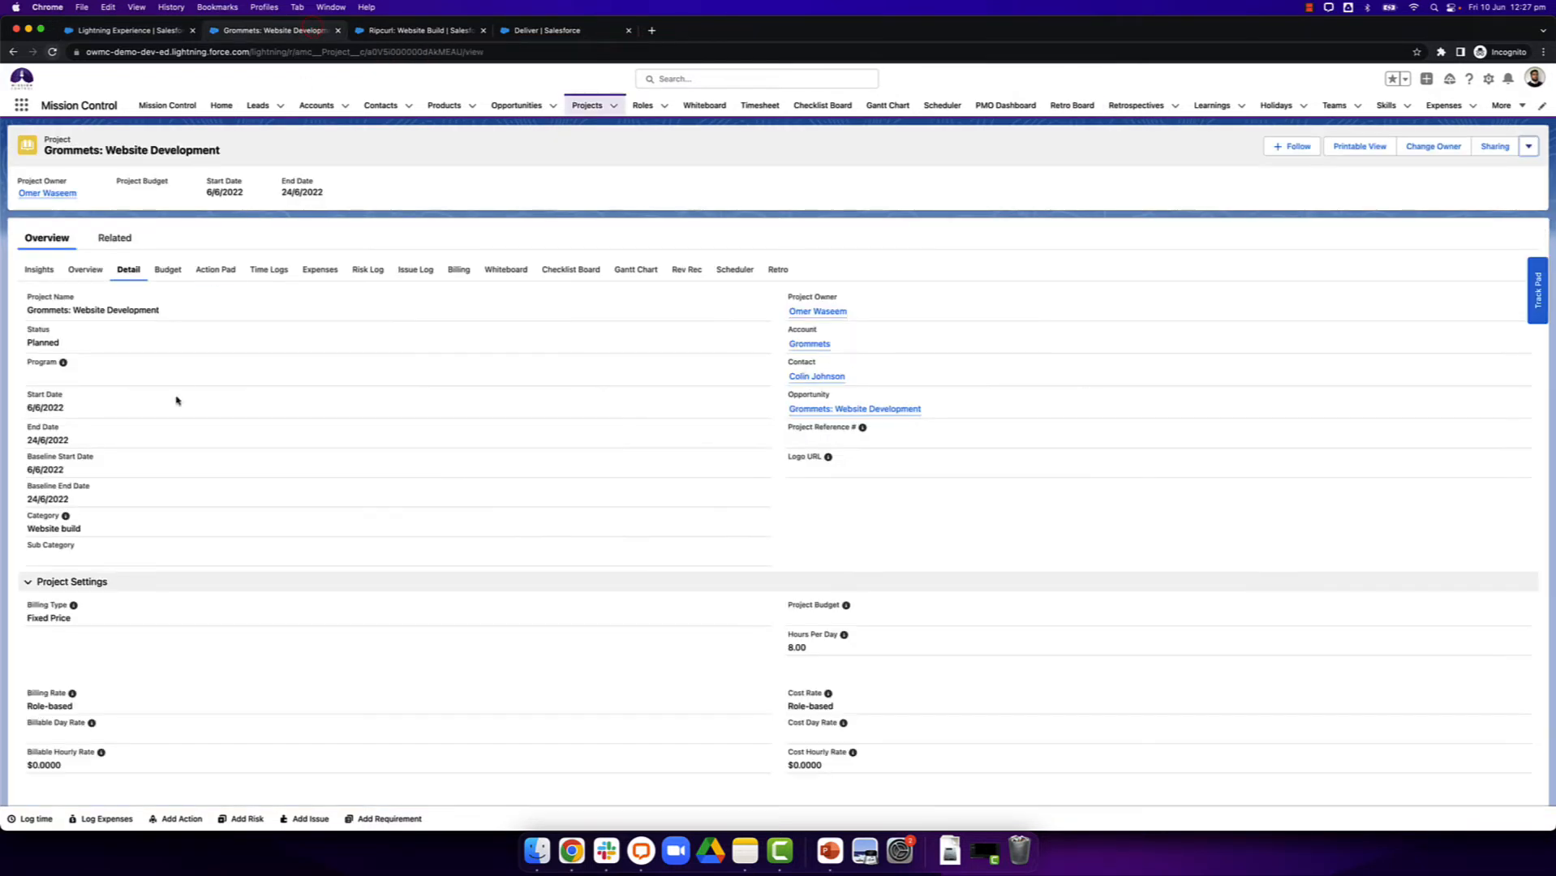
{"action": "left_click", "coordinate": [123, 30]}
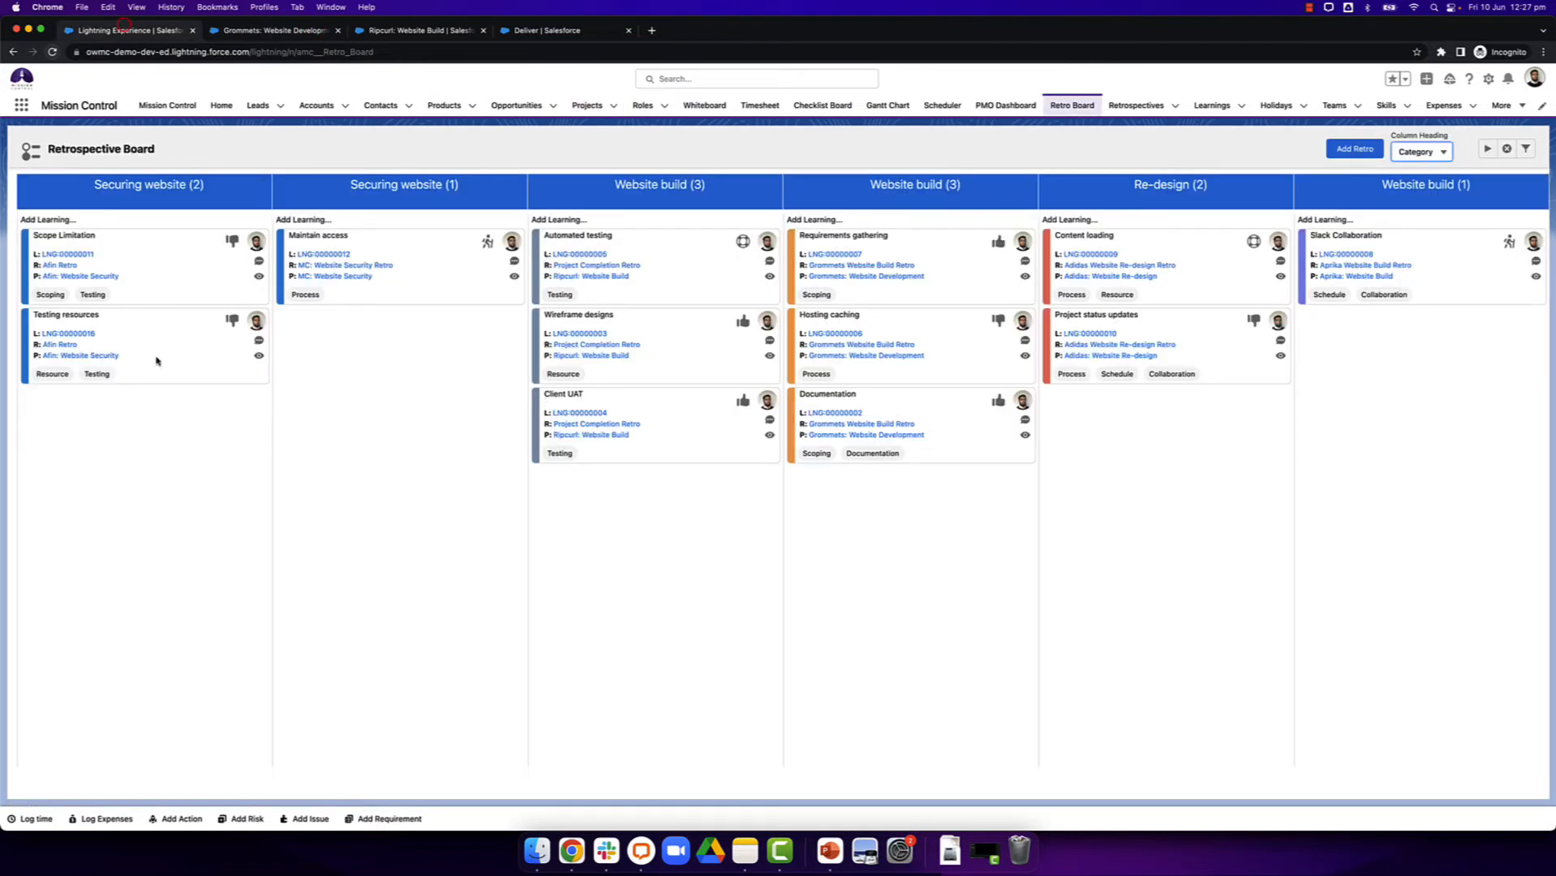
{"action": "left_click", "coordinate": [258, 357]}
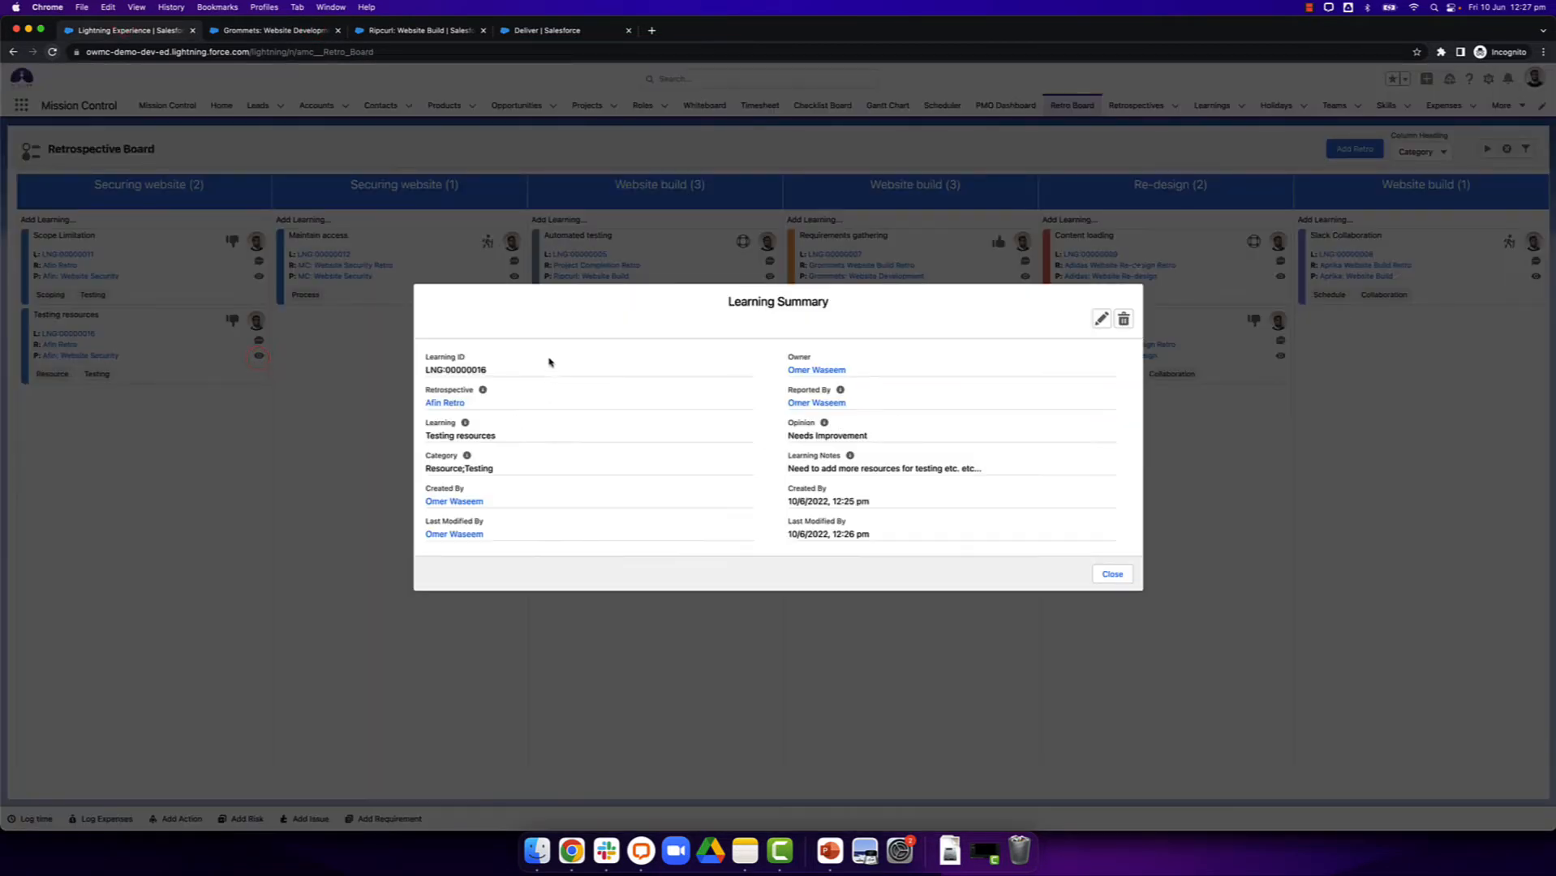
{"action": "left_click_drag", "start_coordinate": [426, 464], "coordinate": [497, 474]}
{"action": "left_click", "coordinate": [1112, 574]}
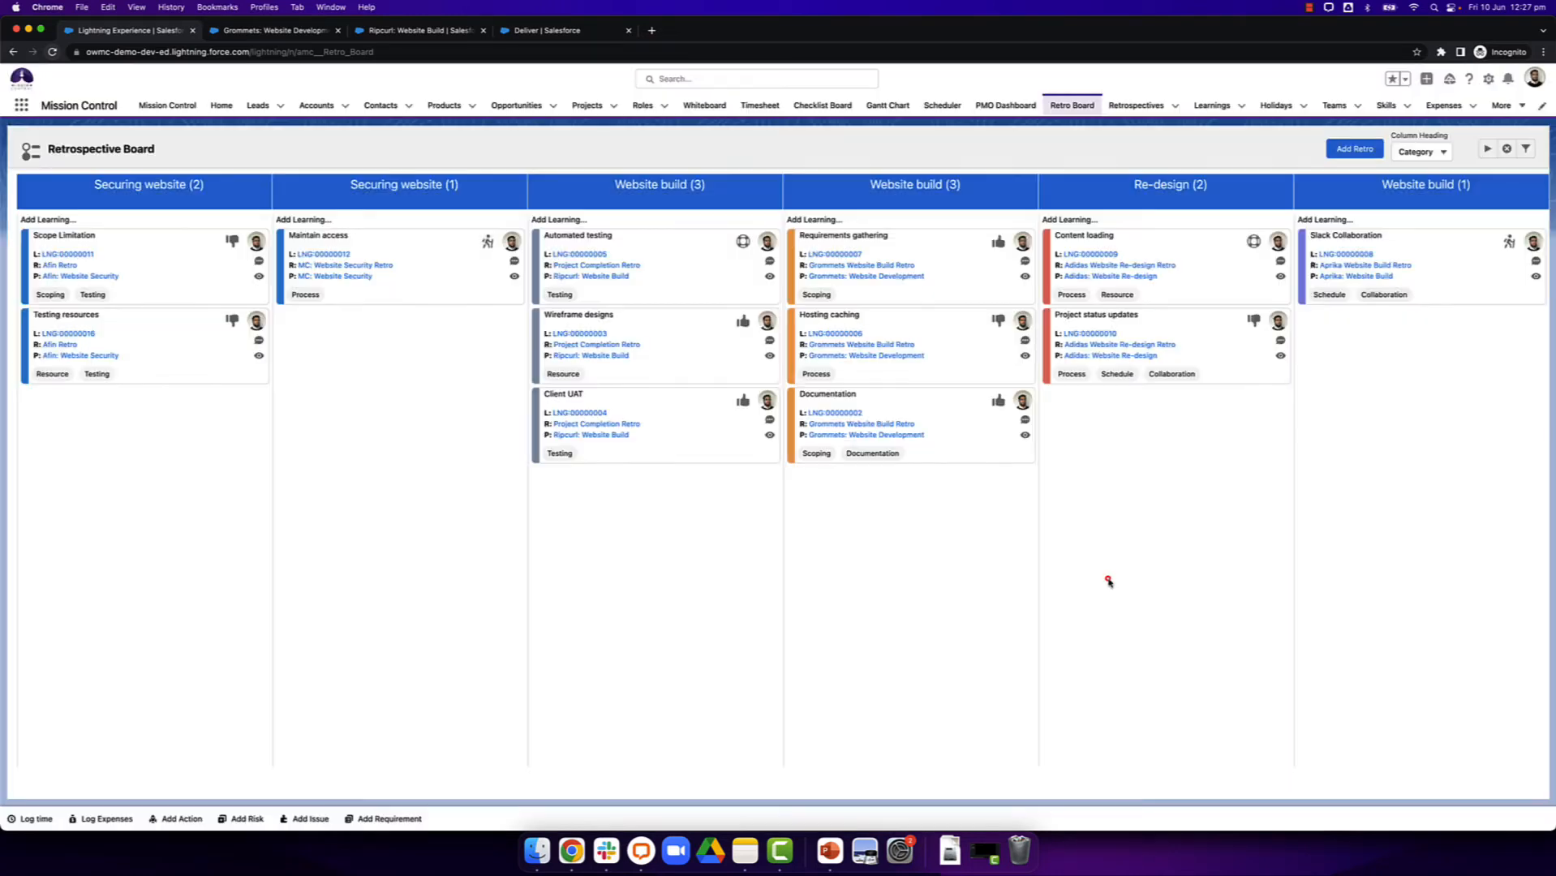
Review the category choices in the Grommets: Website Development project's edit form and leave the project unsaved.
{"action": "left_click", "coordinate": [318, 31]}
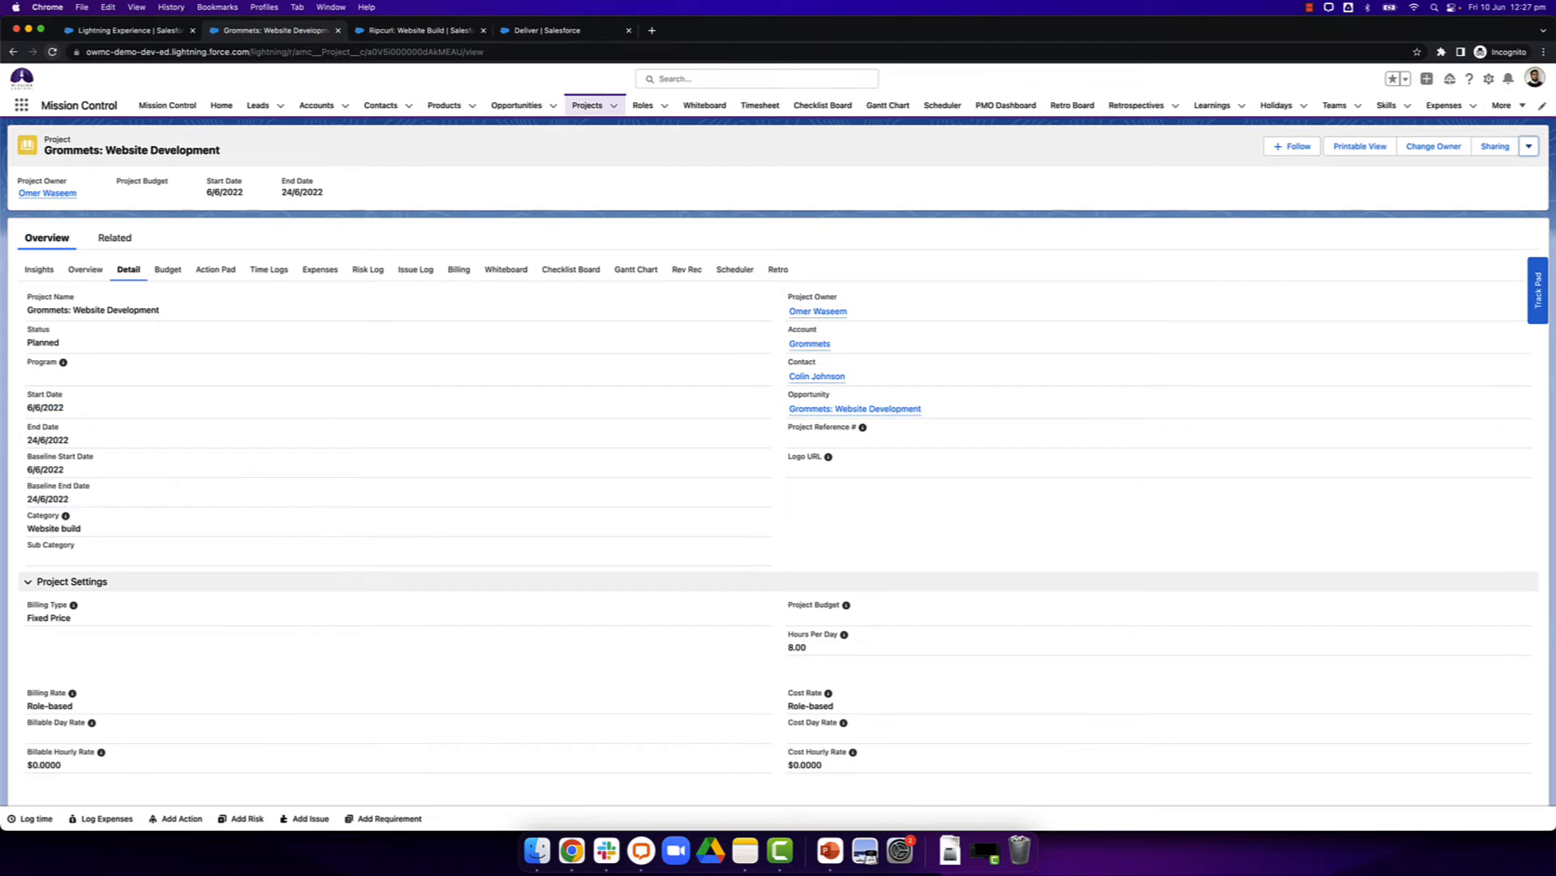
{"action": "left_click", "coordinate": [1529, 147]}
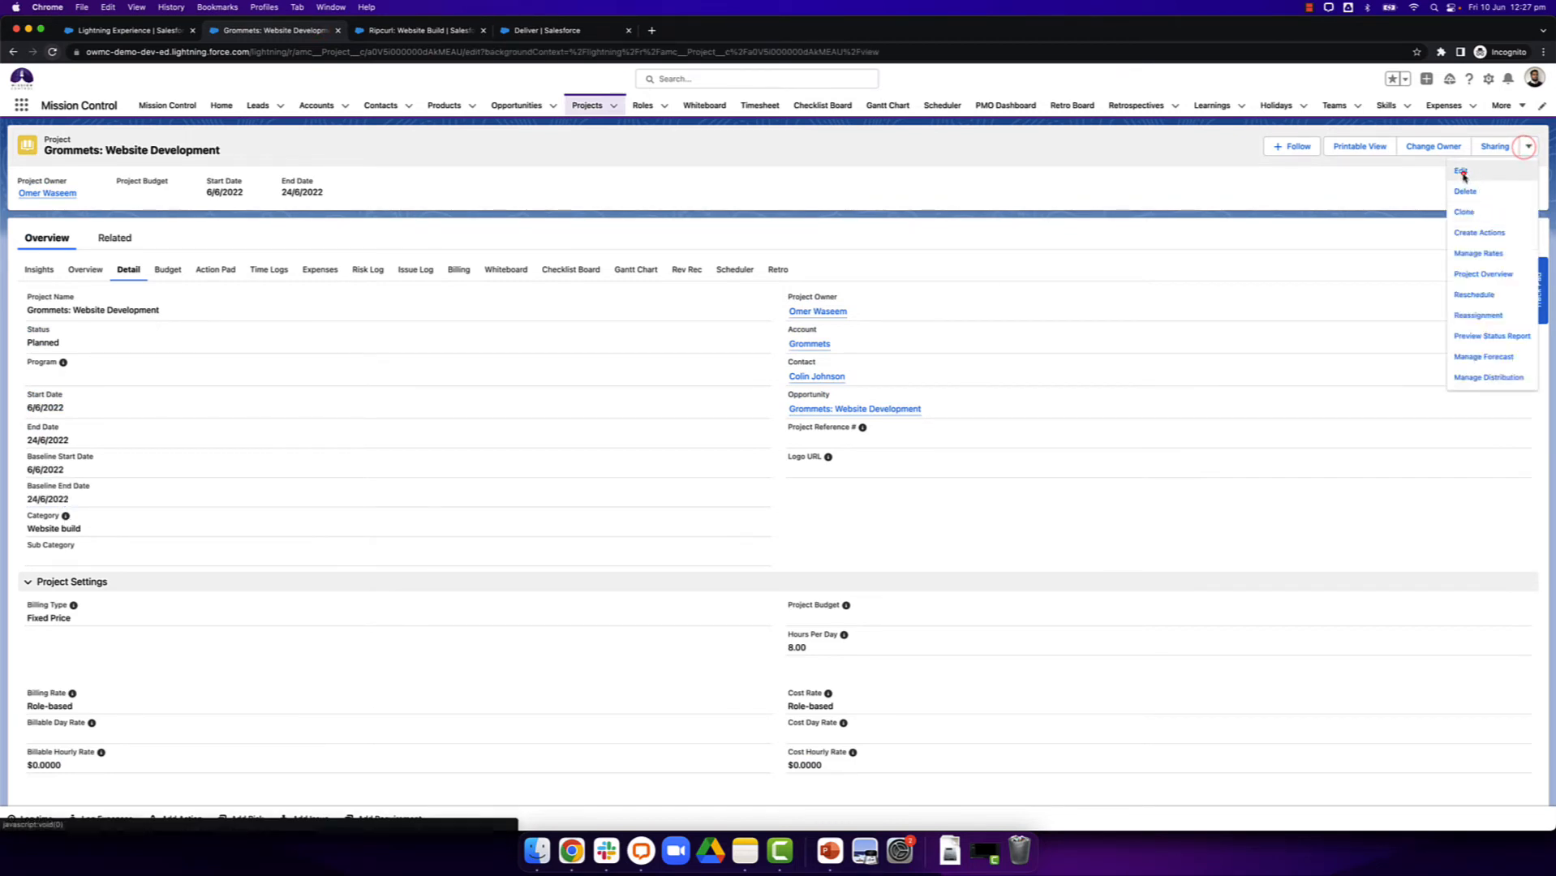
{"action": "left_click", "coordinate": [1464, 173]}
{"action": "left_click", "coordinate": [636, 485]}
{"action": "left_click", "coordinate": [623, 445]}
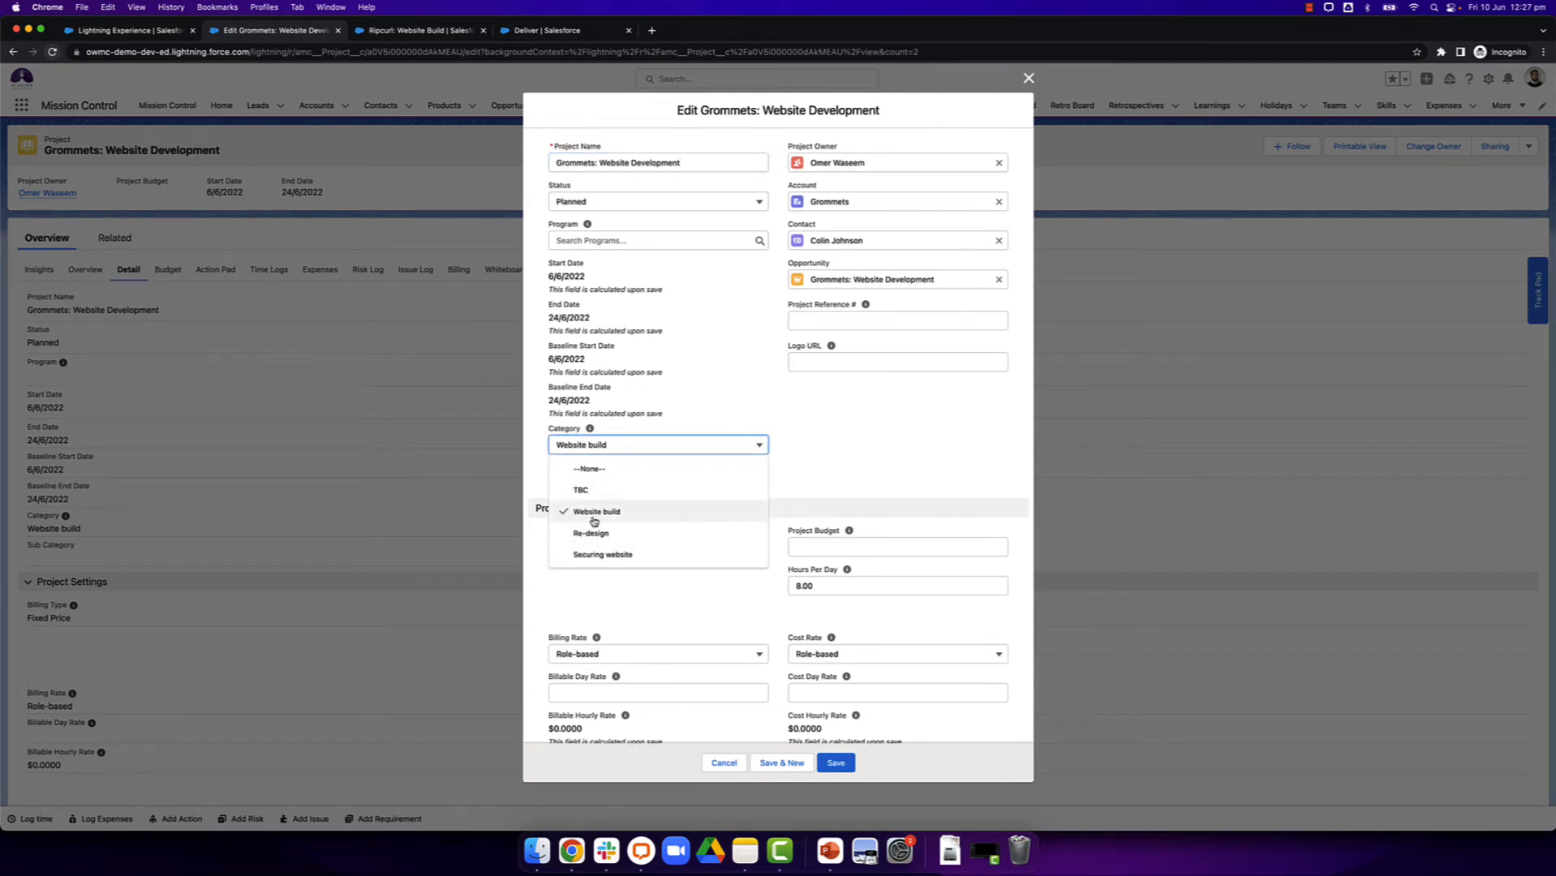
{"action": "left_click", "coordinate": [724, 762]}
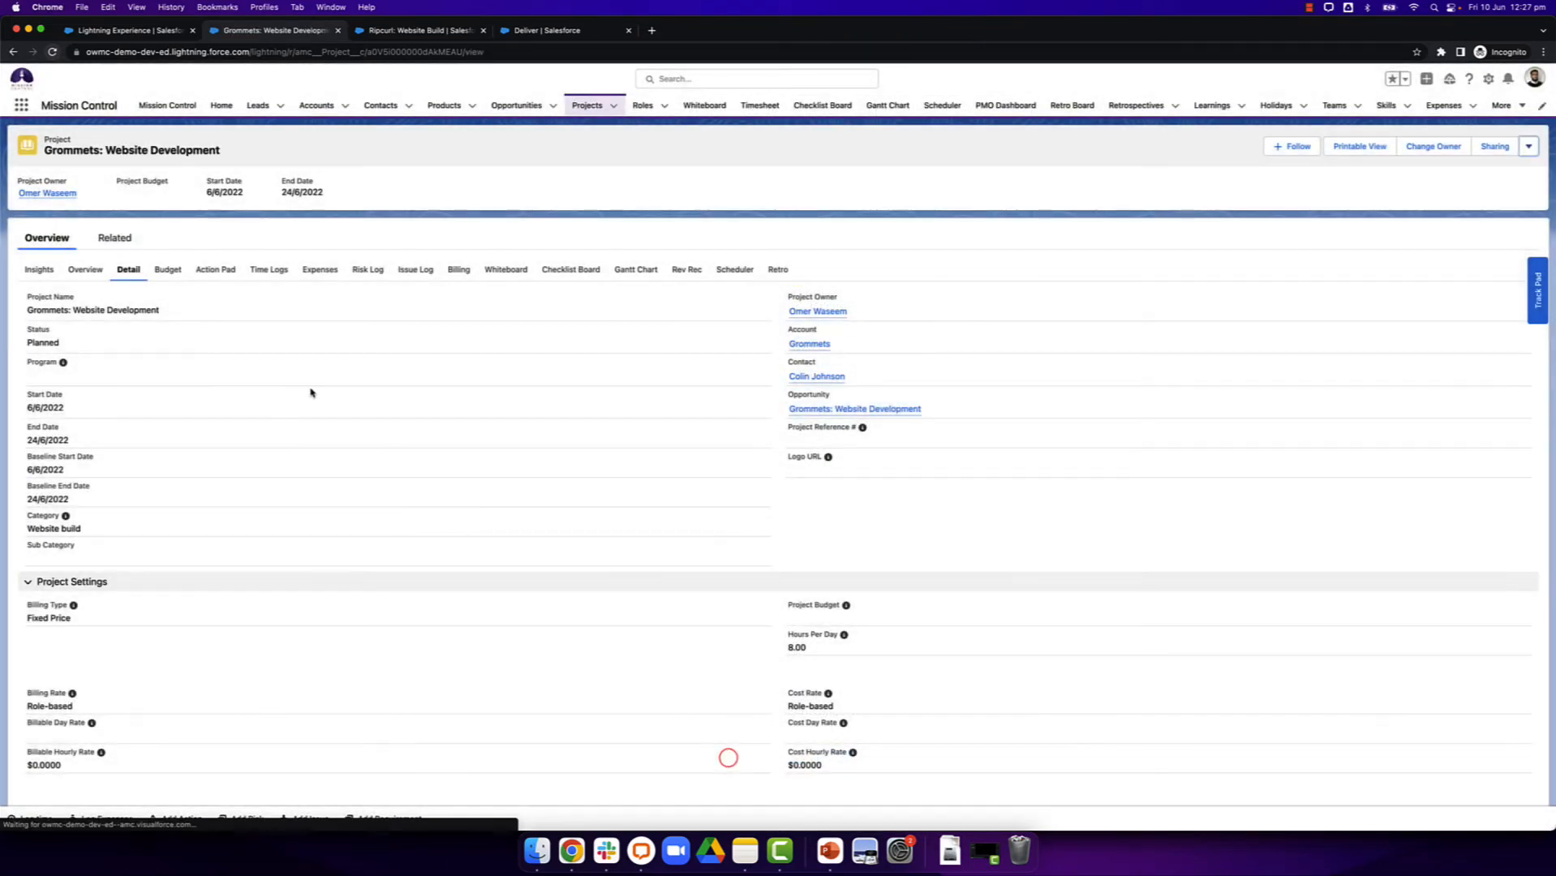
Return to the Retrospective Board and regroup its columns by Opinion.
{"action": "left_click", "coordinate": [143, 31]}
{"action": "left_click", "coordinate": [1421, 152]}
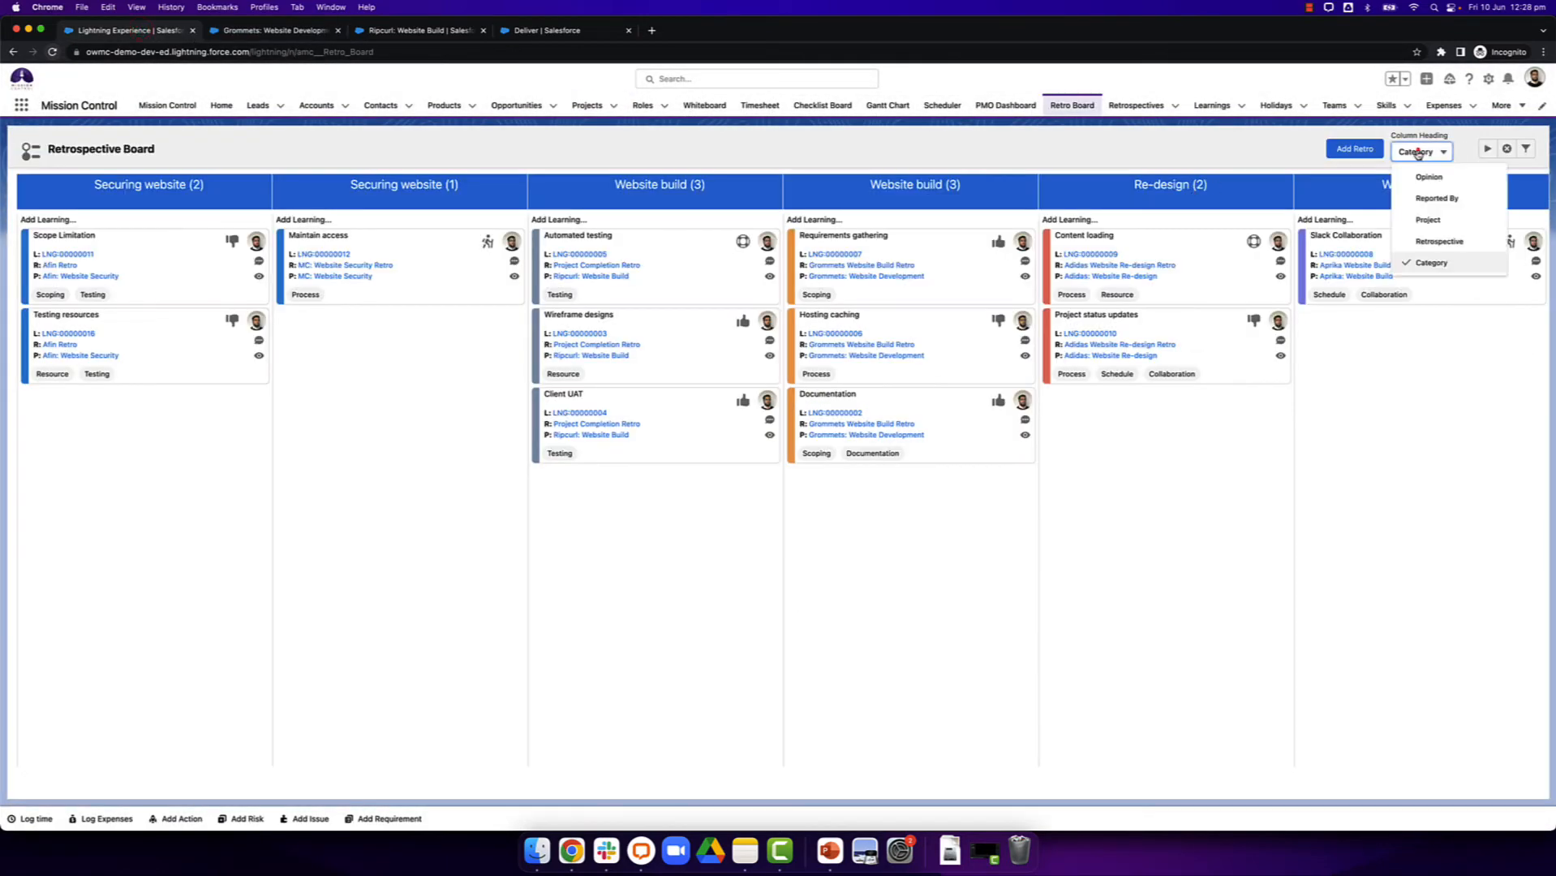
{"action": "left_click", "coordinate": [1430, 176]}
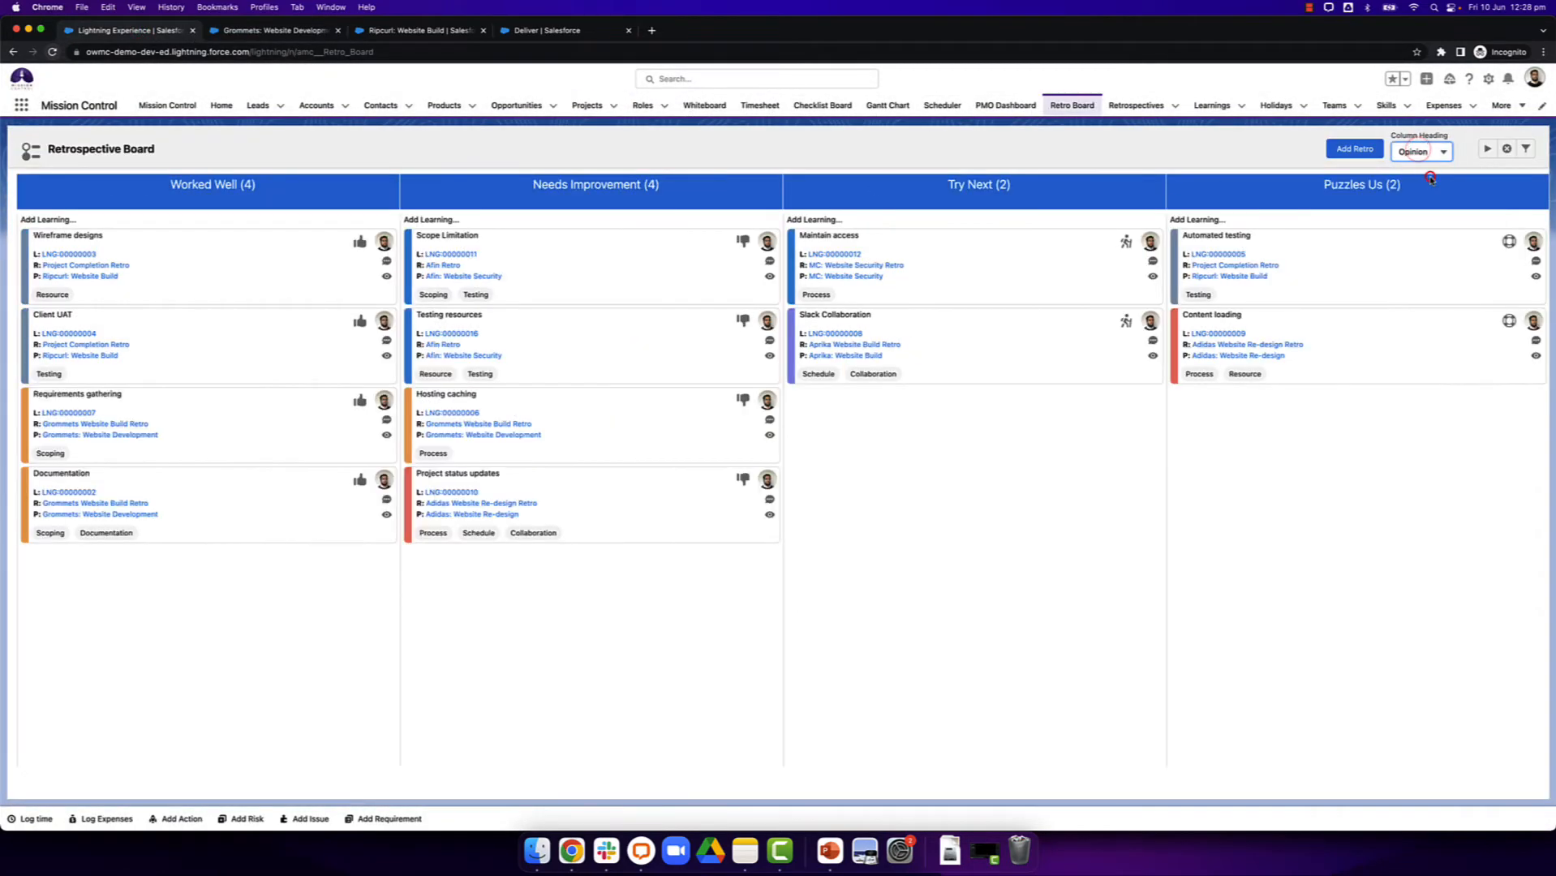
Clear the Retrospective Board's applied filter and look through the project choices in its filter settings.
{"action": "left_click", "coordinate": [1525, 150]}
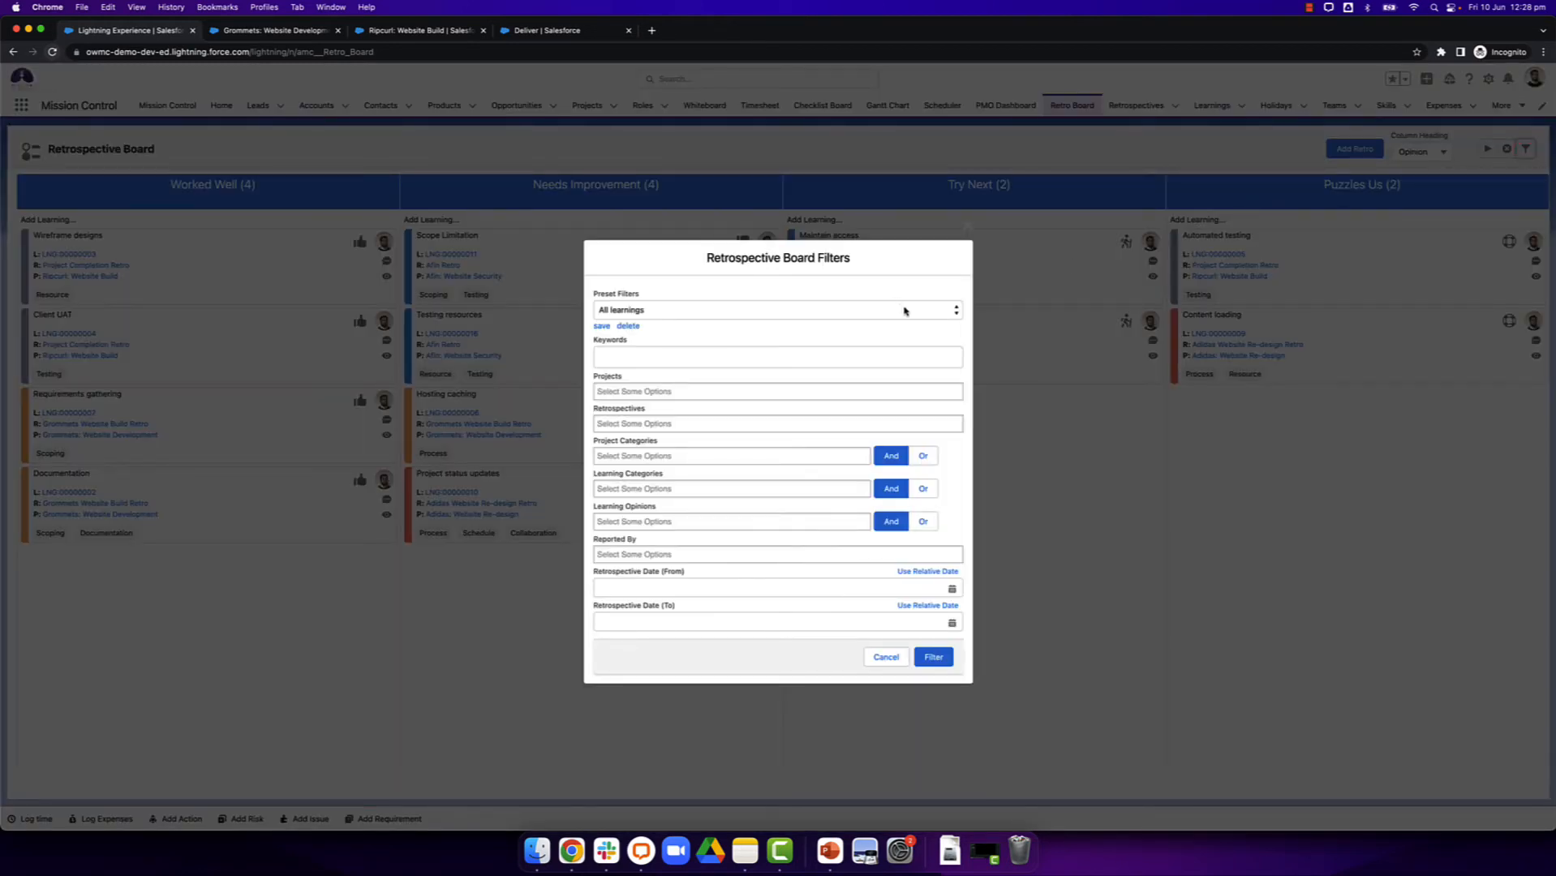
{"action": "left_click", "coordinate": [962, 229]}
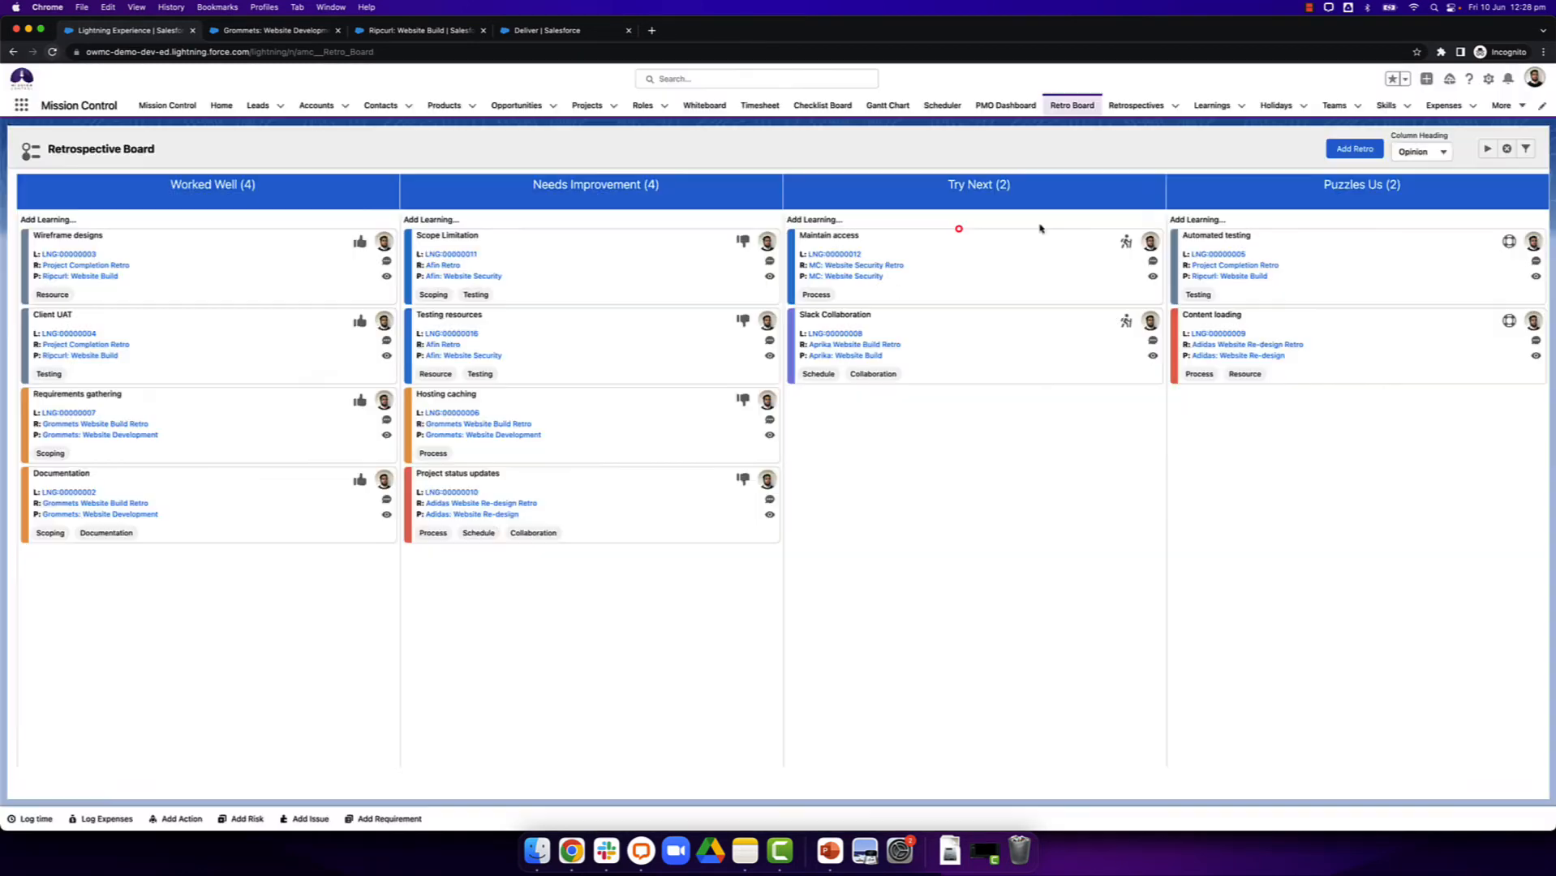
{"action": "left_click", "coordinate": [1506, 149]}
{"action": "left_click", "coordinate": [1526, 153]}
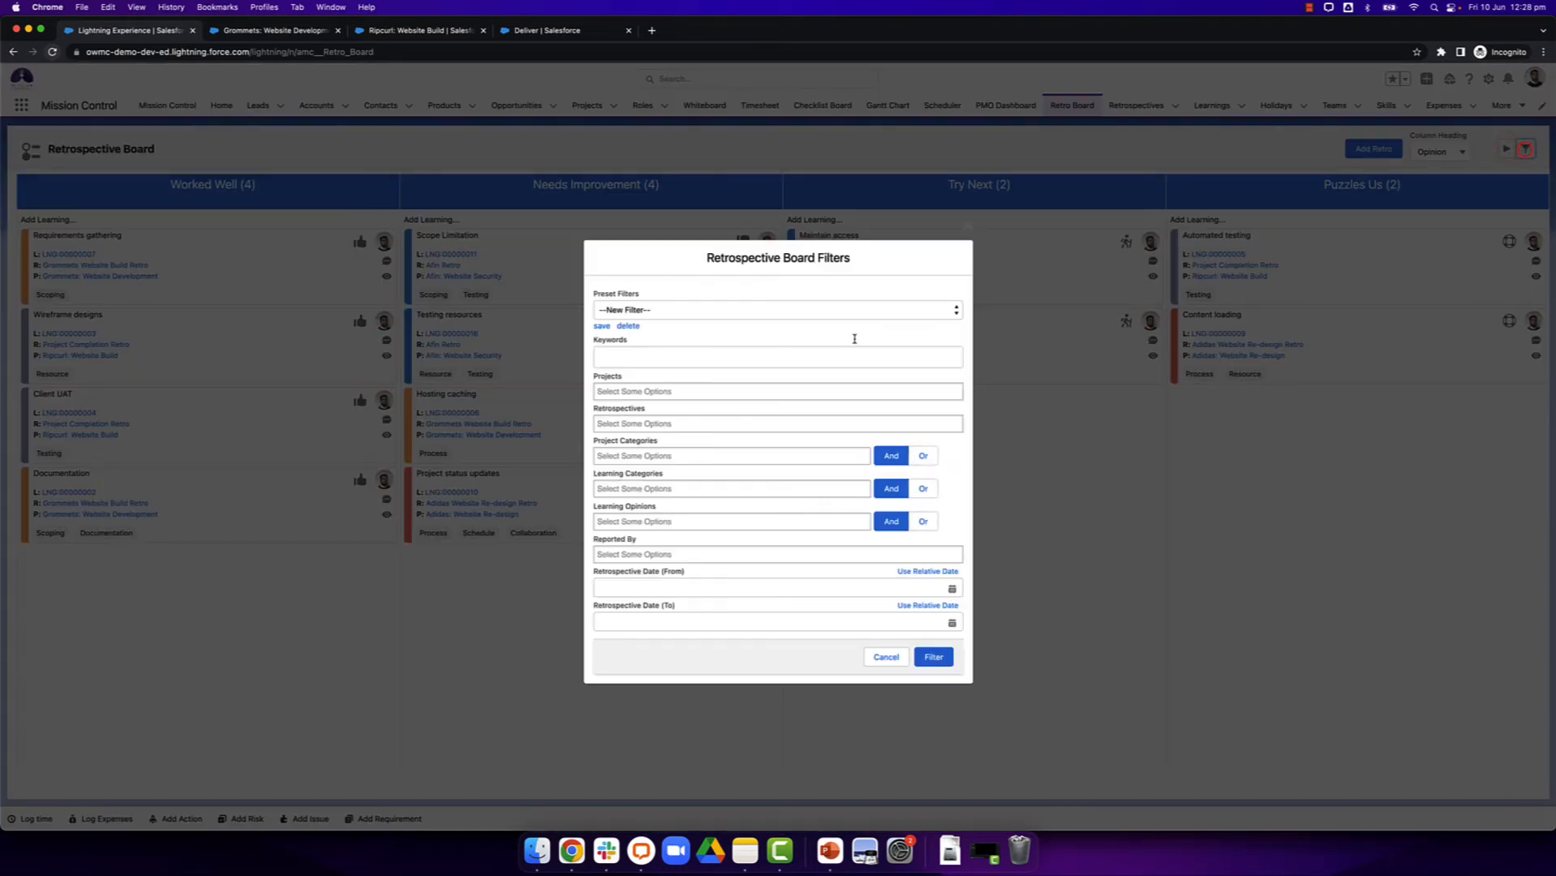
{"action": "left_click", "coordinate": [641, 398]}
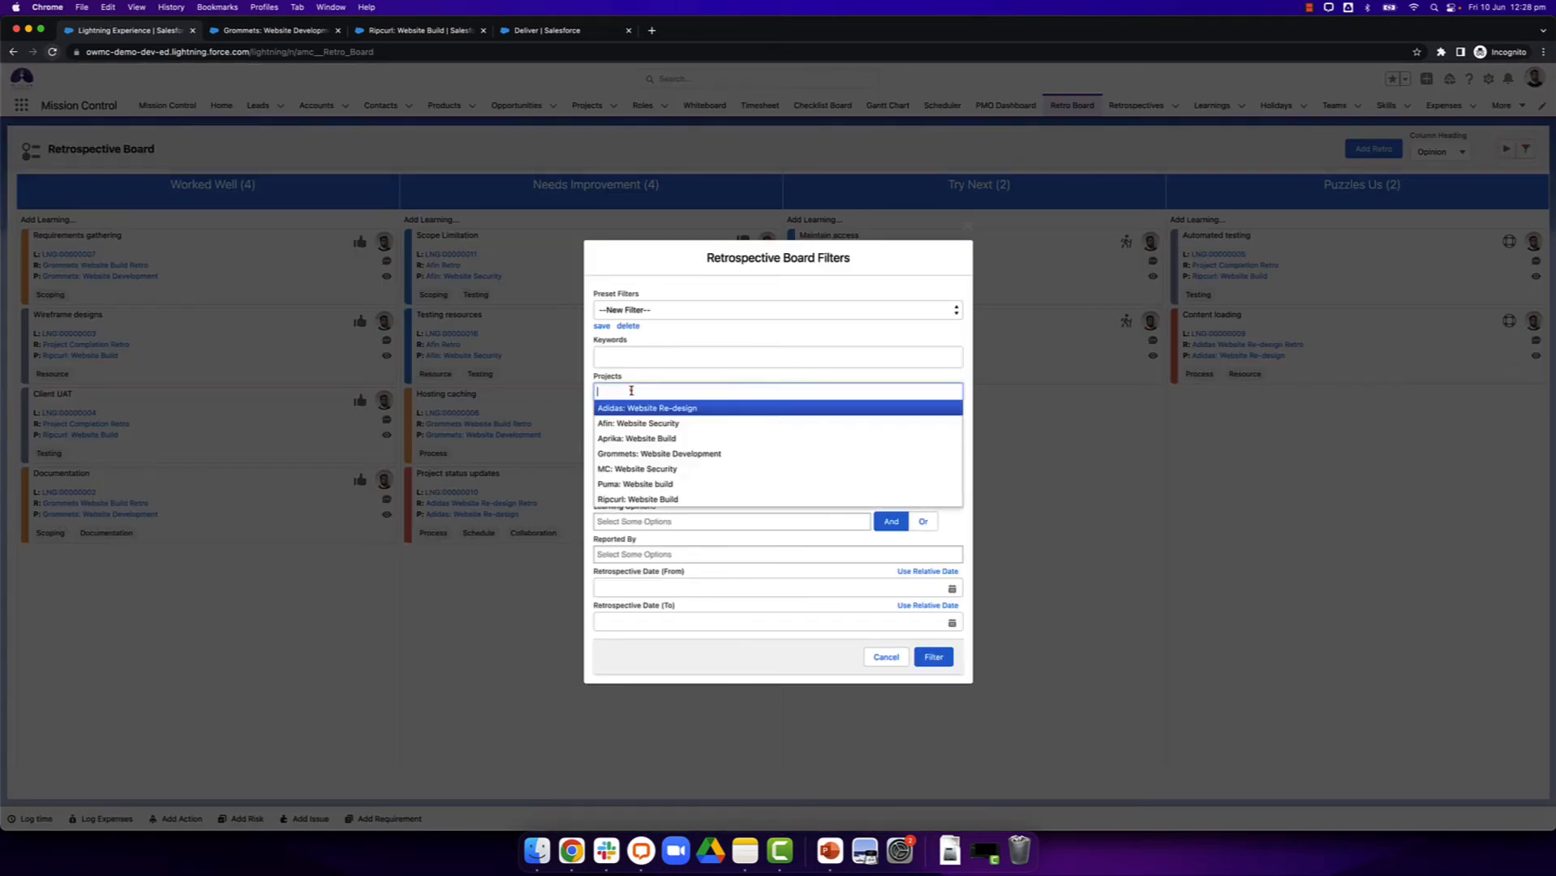
{"action": "left_click", "coordinate": [626, 378]}
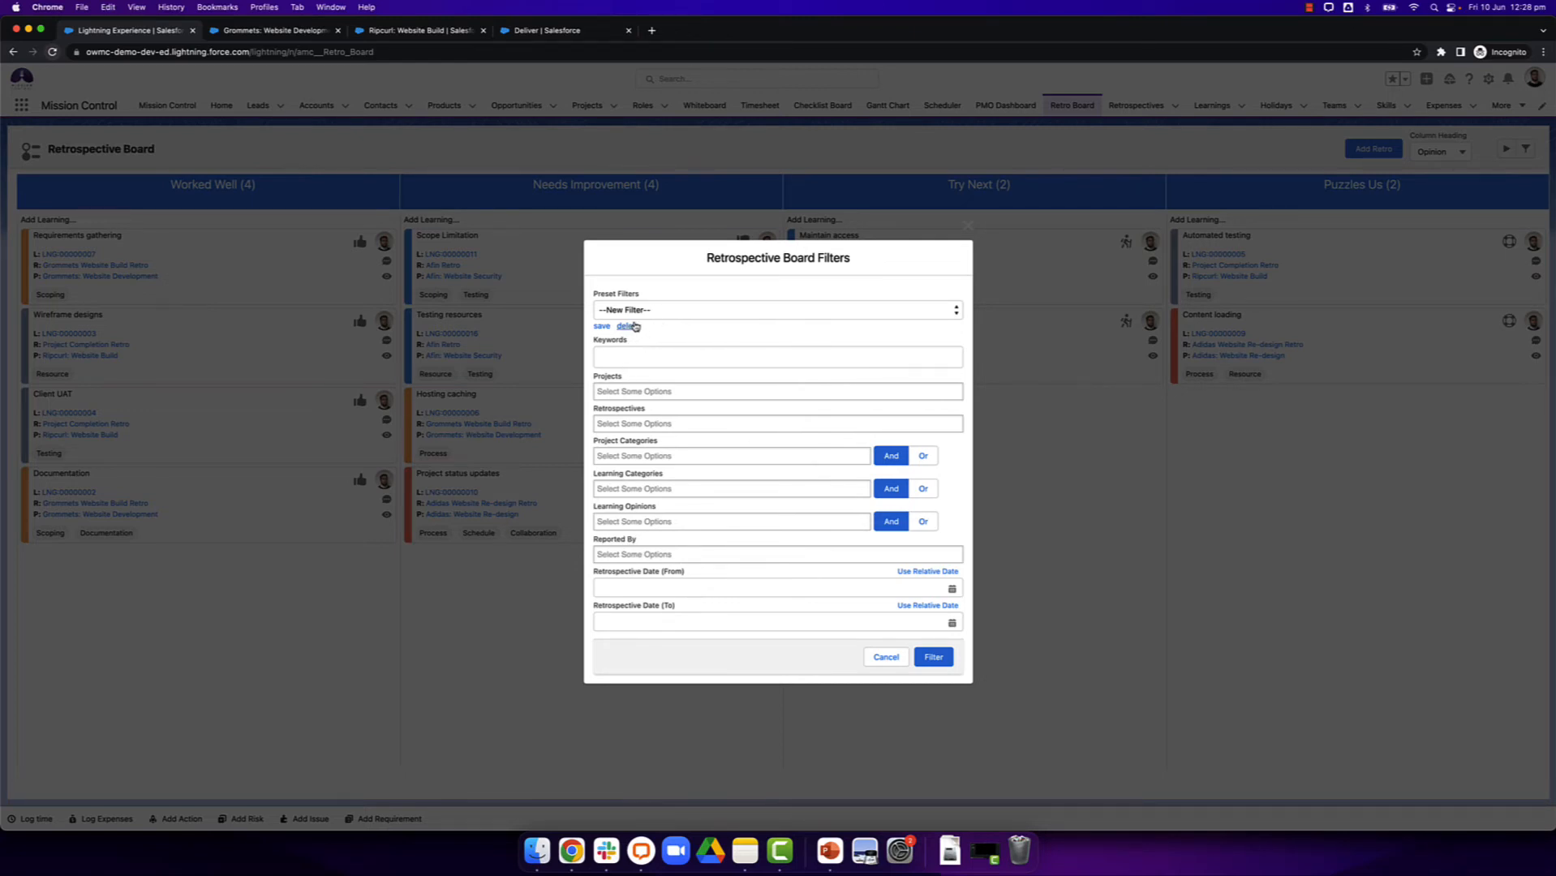
Filter the learnings by the Website build project category, saved as a preset filter named Website Builds, and apply it.
{"action": "left_click", "coordinate": [633, 456]}
{"action": "left_click", "coordinate": [641, 488]}
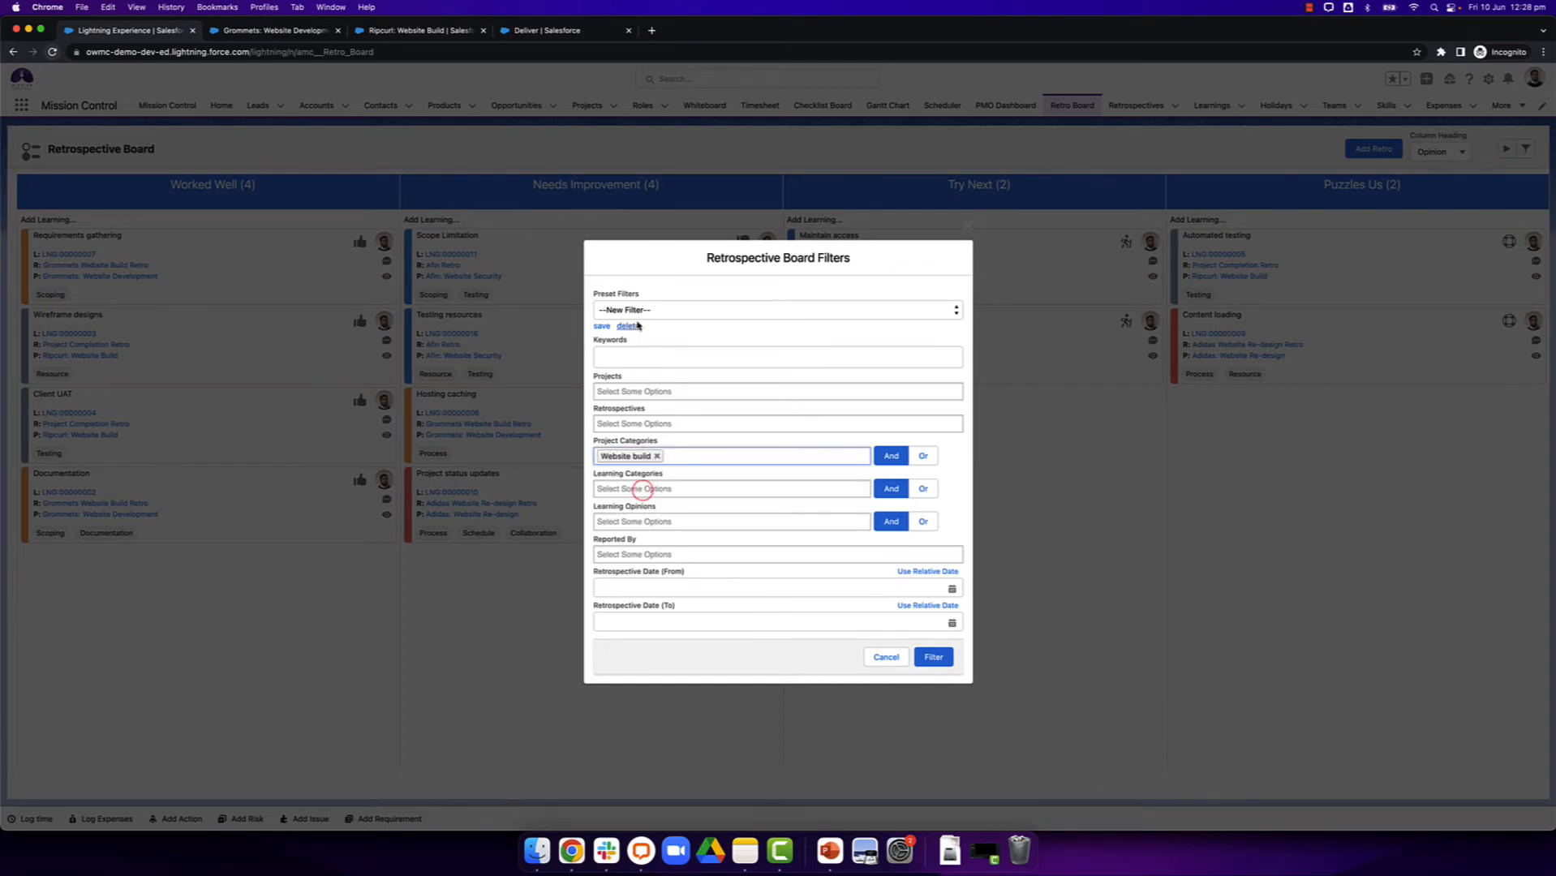
{"action": "left_click", "coordinate": [604, 310]}
{"action": "left_click", "coordinate": [638, 256]}
{"action": "left_click", "coordinate": [602, 310]}
{"action": "type", "text": "Website Builds"}
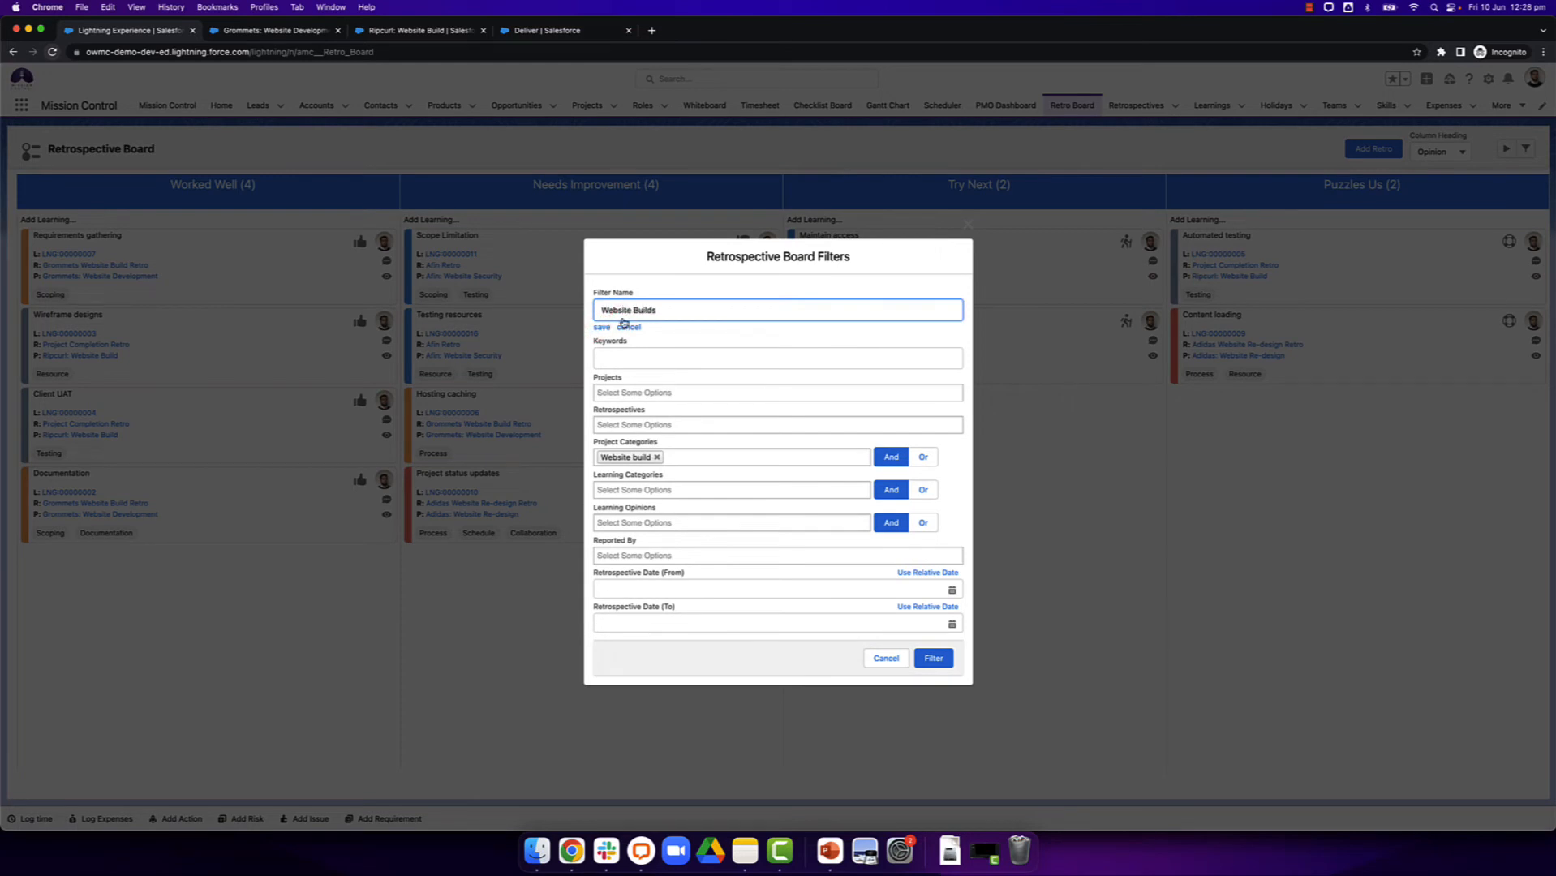
{"action": "left_click", "coordinate": [601, 327]}
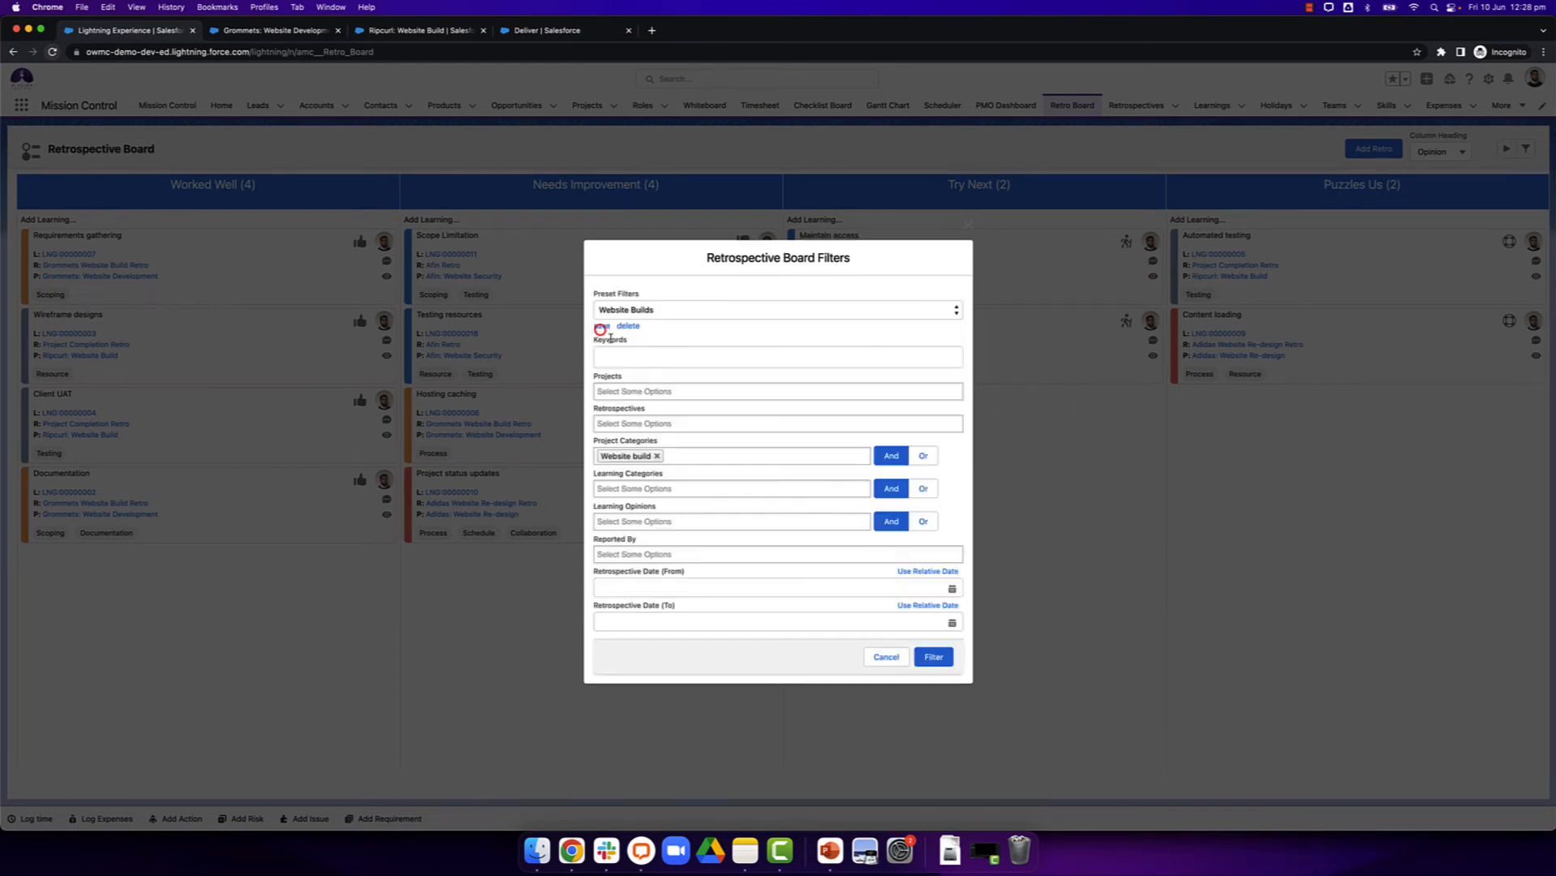
{"action": "left_click", "coordinate": [941, 655]}
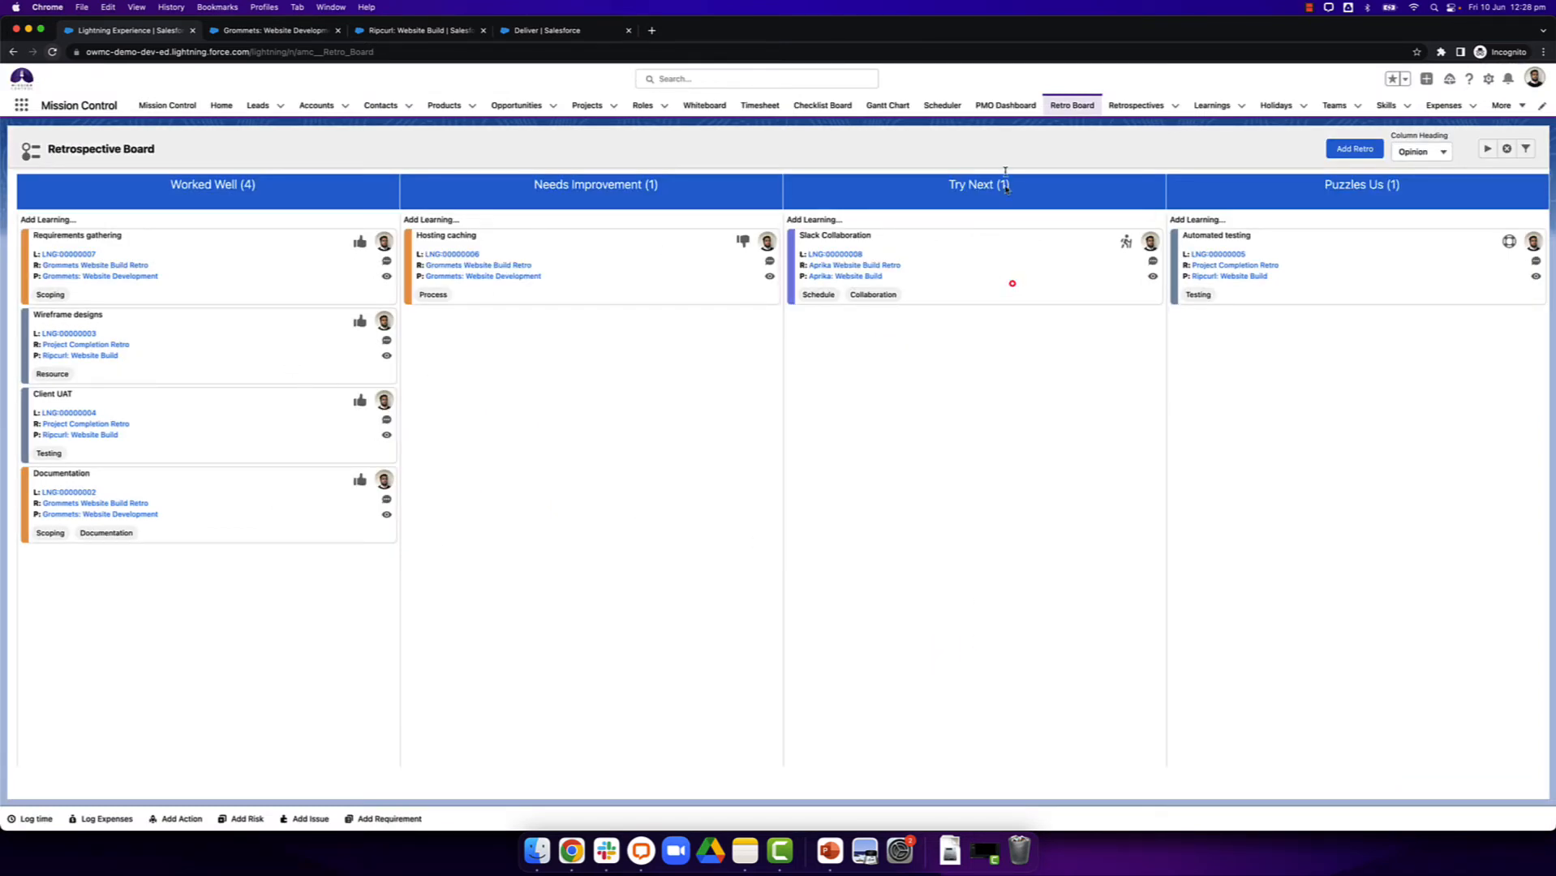
Apply the All learnings preset filter to the Retrospective Board.
{"action": "left_click", "coordinate": [1072, 105]}
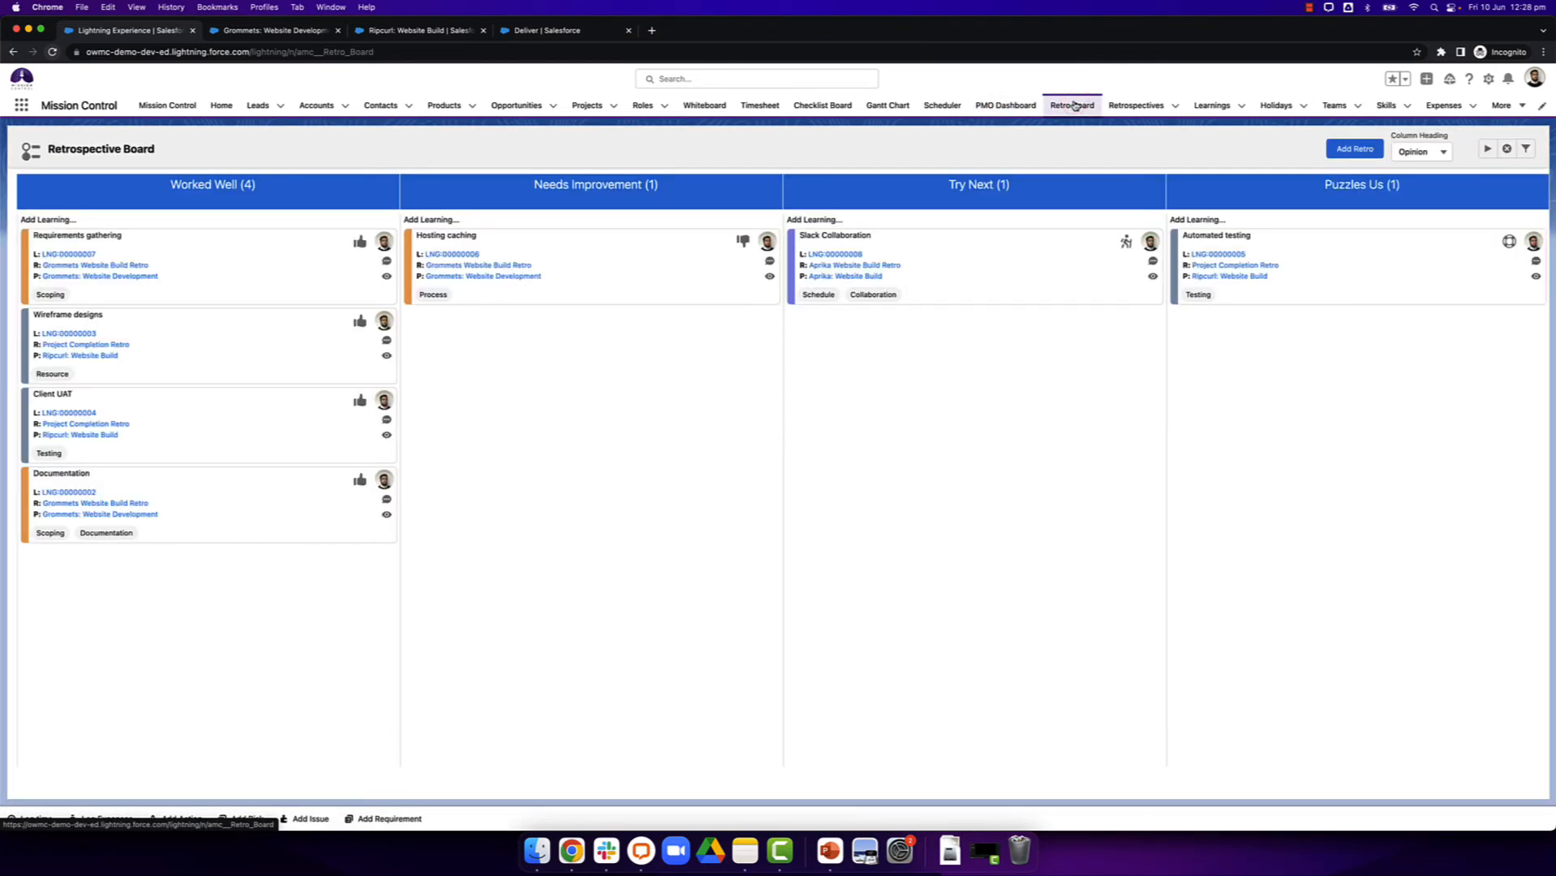
{"action": "left_click", "coordinate": [1526, 149]}
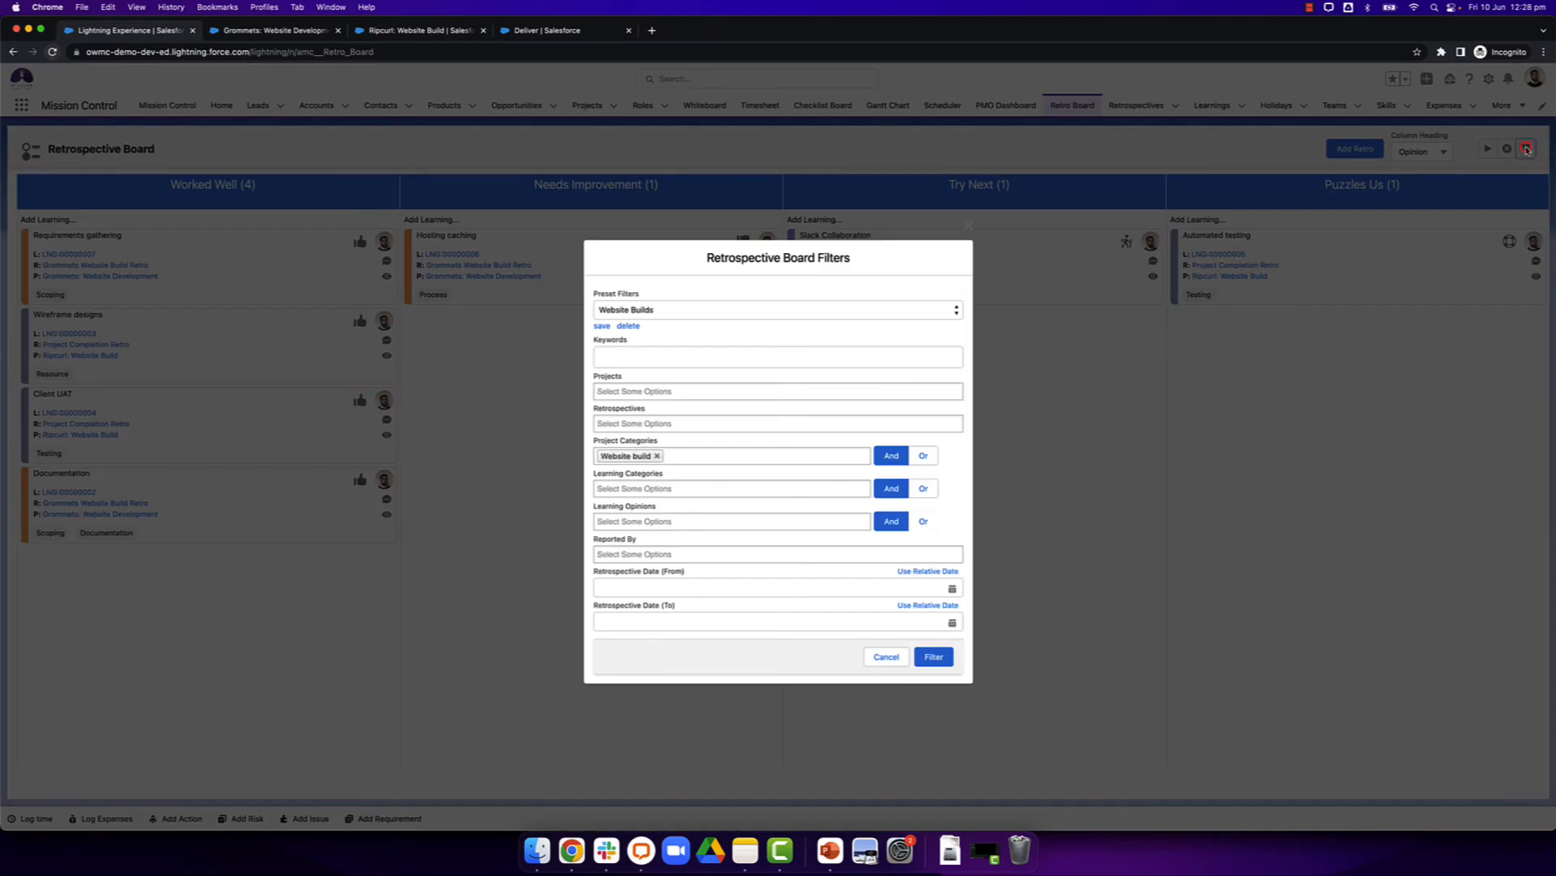
{"action": "left_click", "coordinate": [653, 311]}
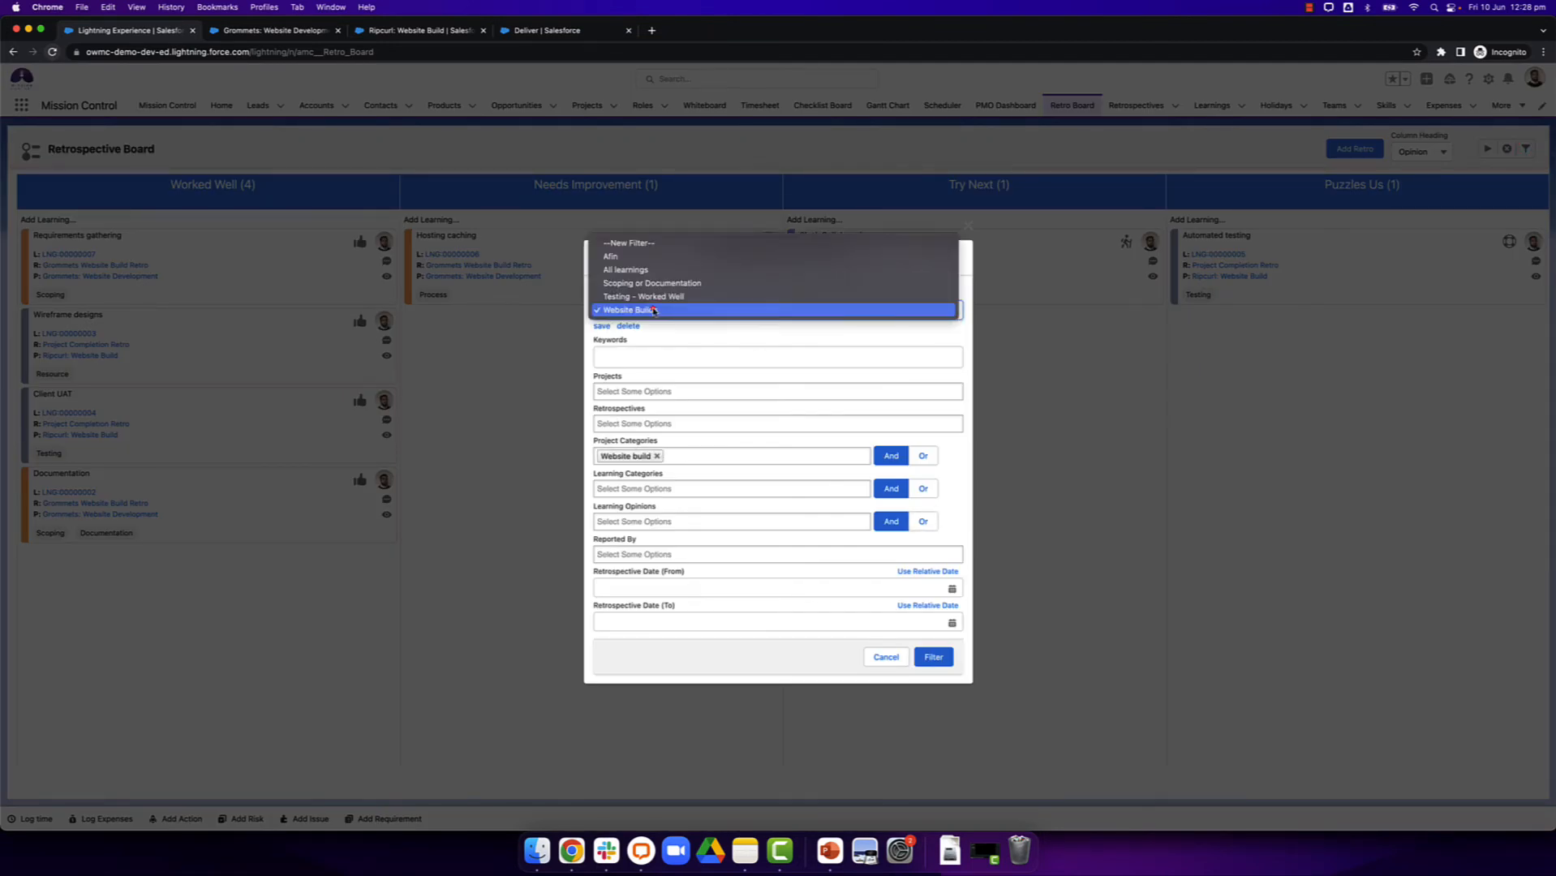
{"action": "left_click", "coordinate": [636, 271]}
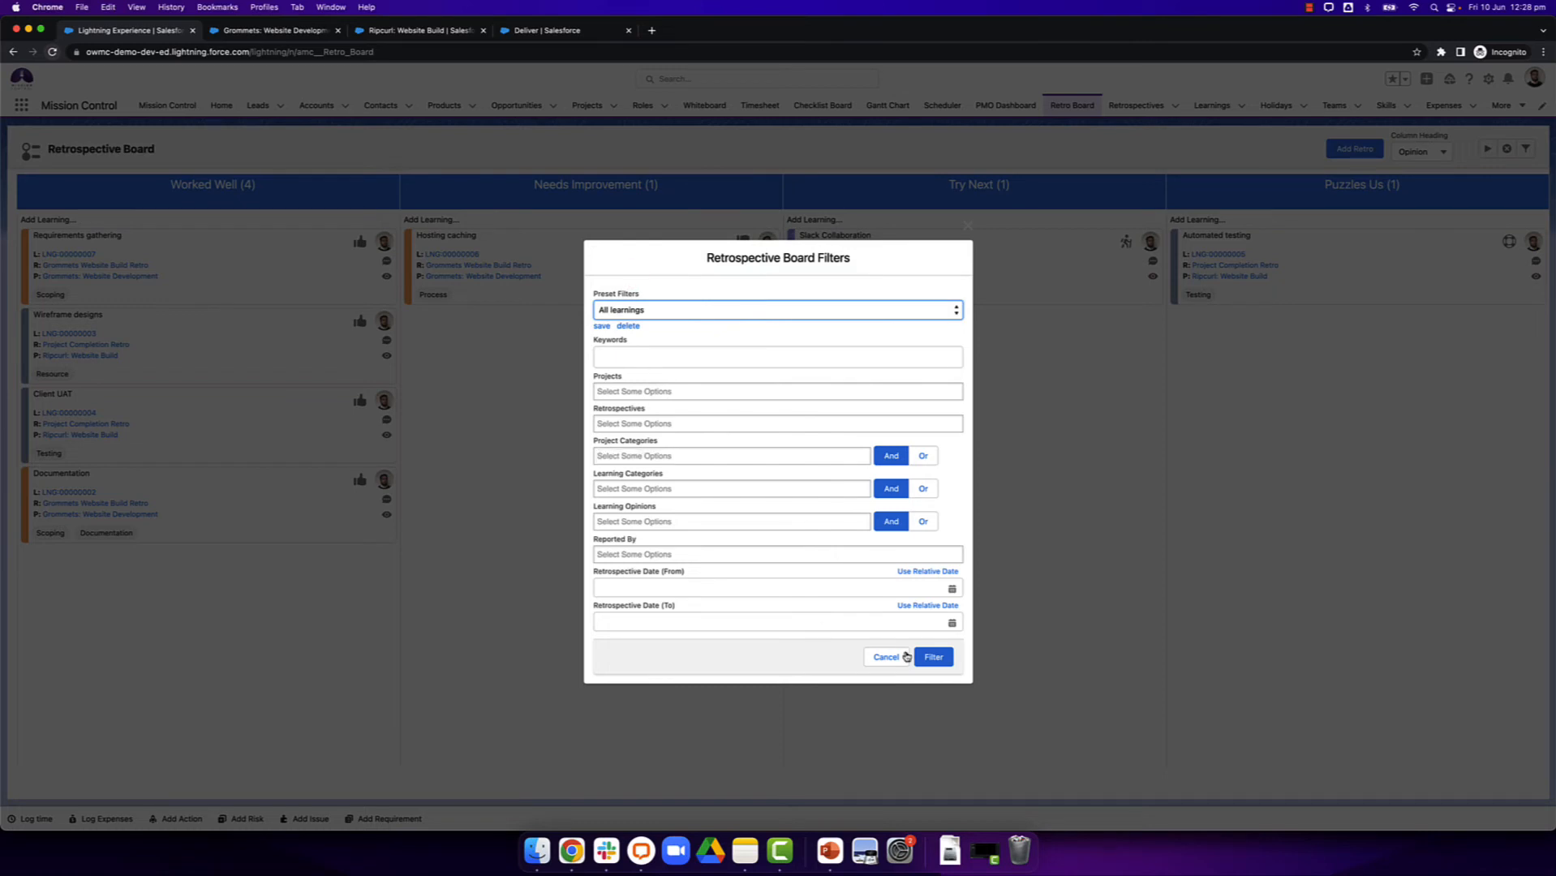
{"action": "left_click", "coordinate": [933, 656]}
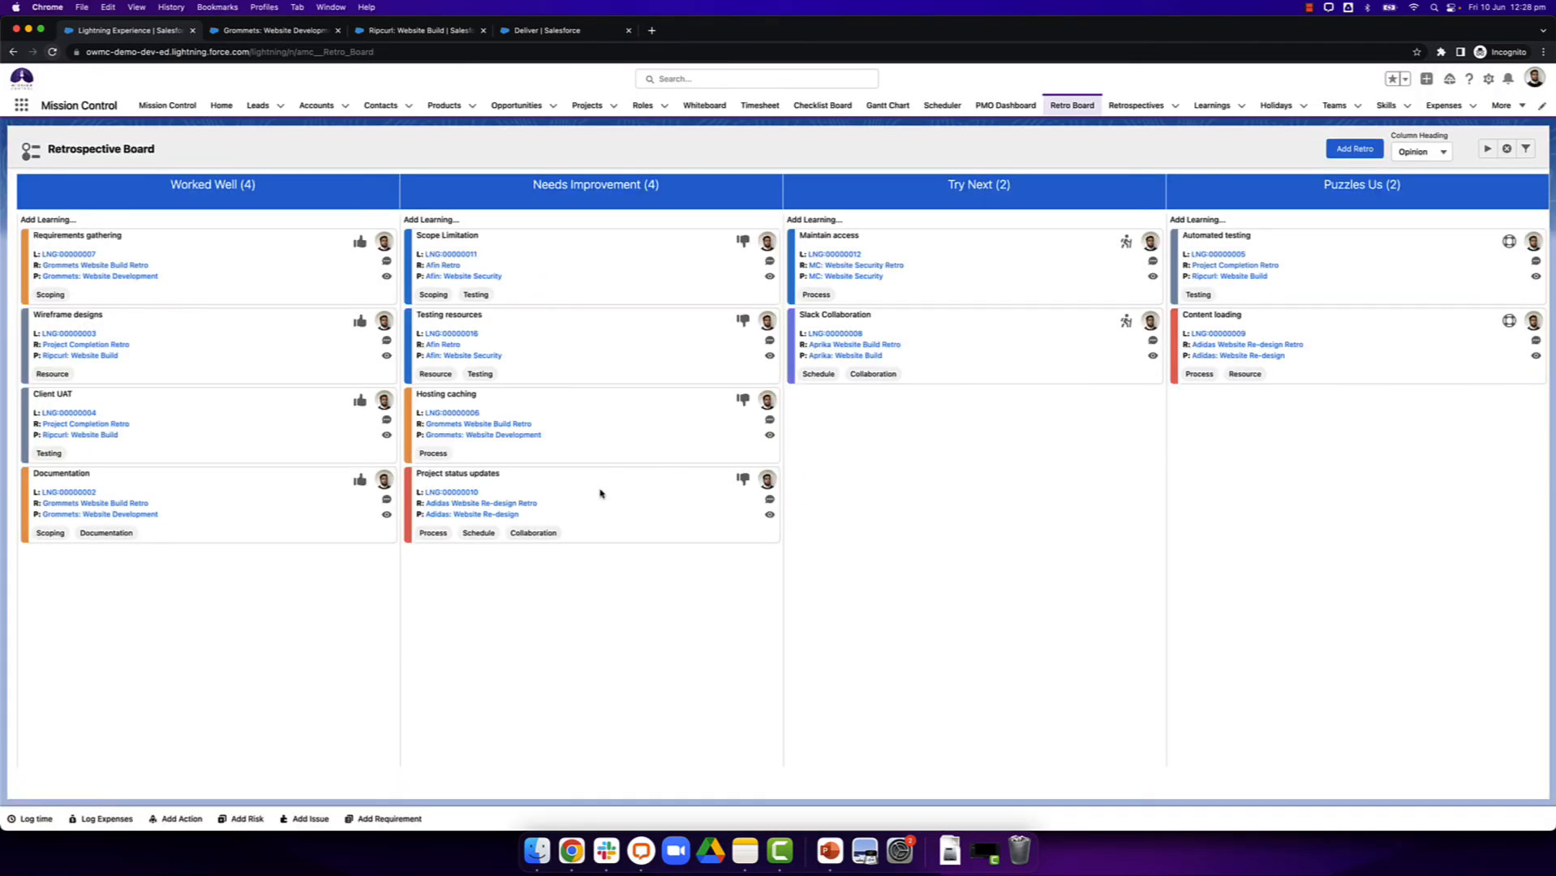
Clear the board's preset filter and check the filter settings without changing them.
{"action": "left_click", "coordinate": [1508, 148]}
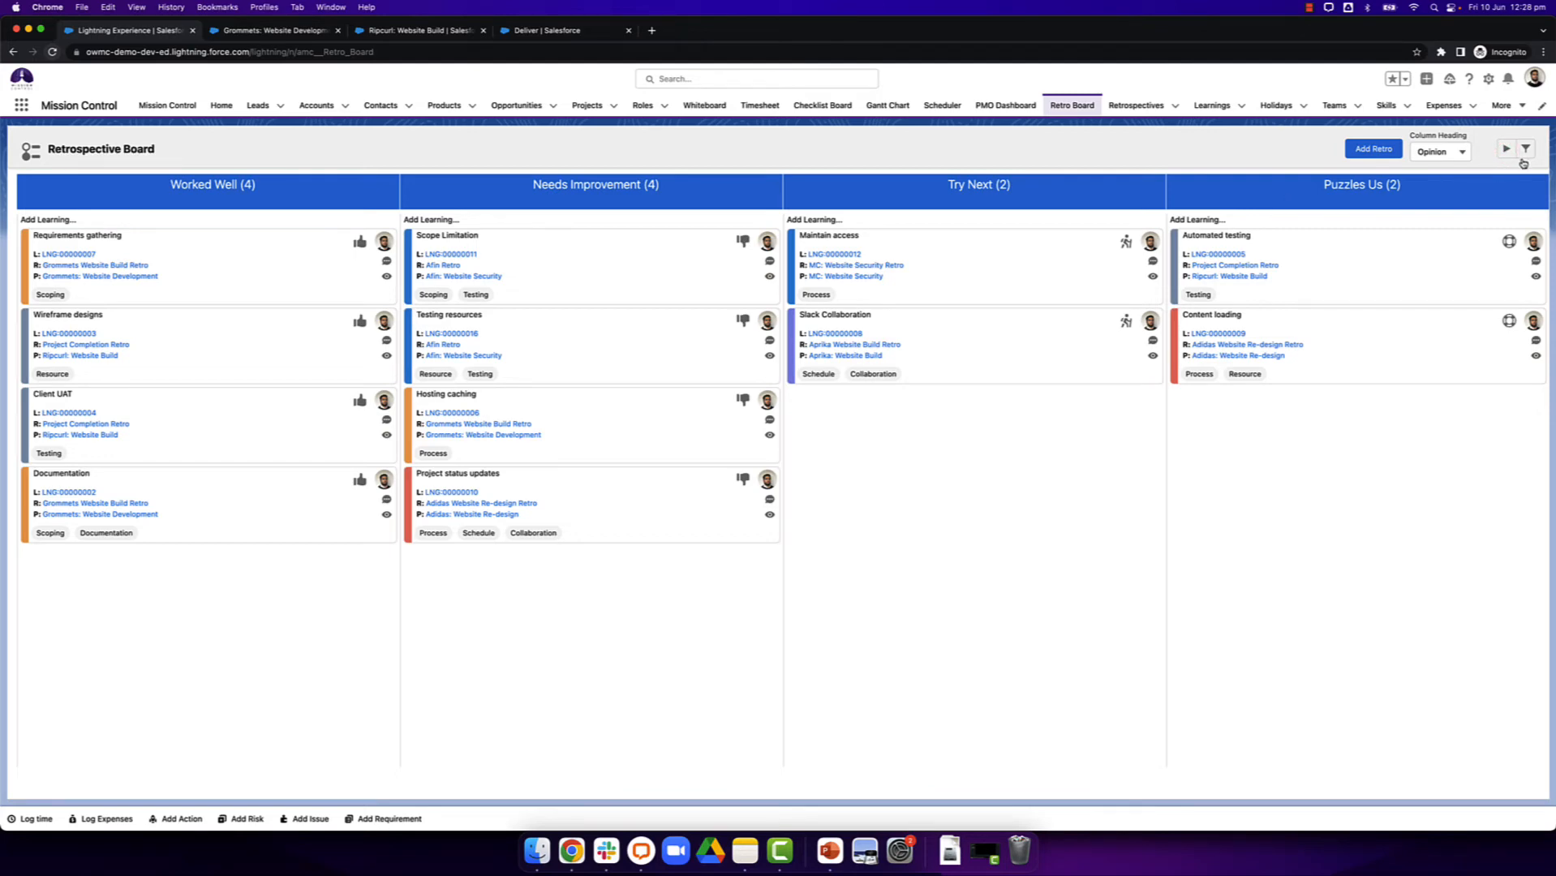
{"action": "left_click", "coordinate": [1525, 149]}
{"action": "left_click", "coordinate": [968, 227]}
View the Ripcurl: Website Build project's retrospective board, and open the Deliver milestone's record page in Lightning App Builder.
{"action": "left_click", "coordinate": [386, 32]}
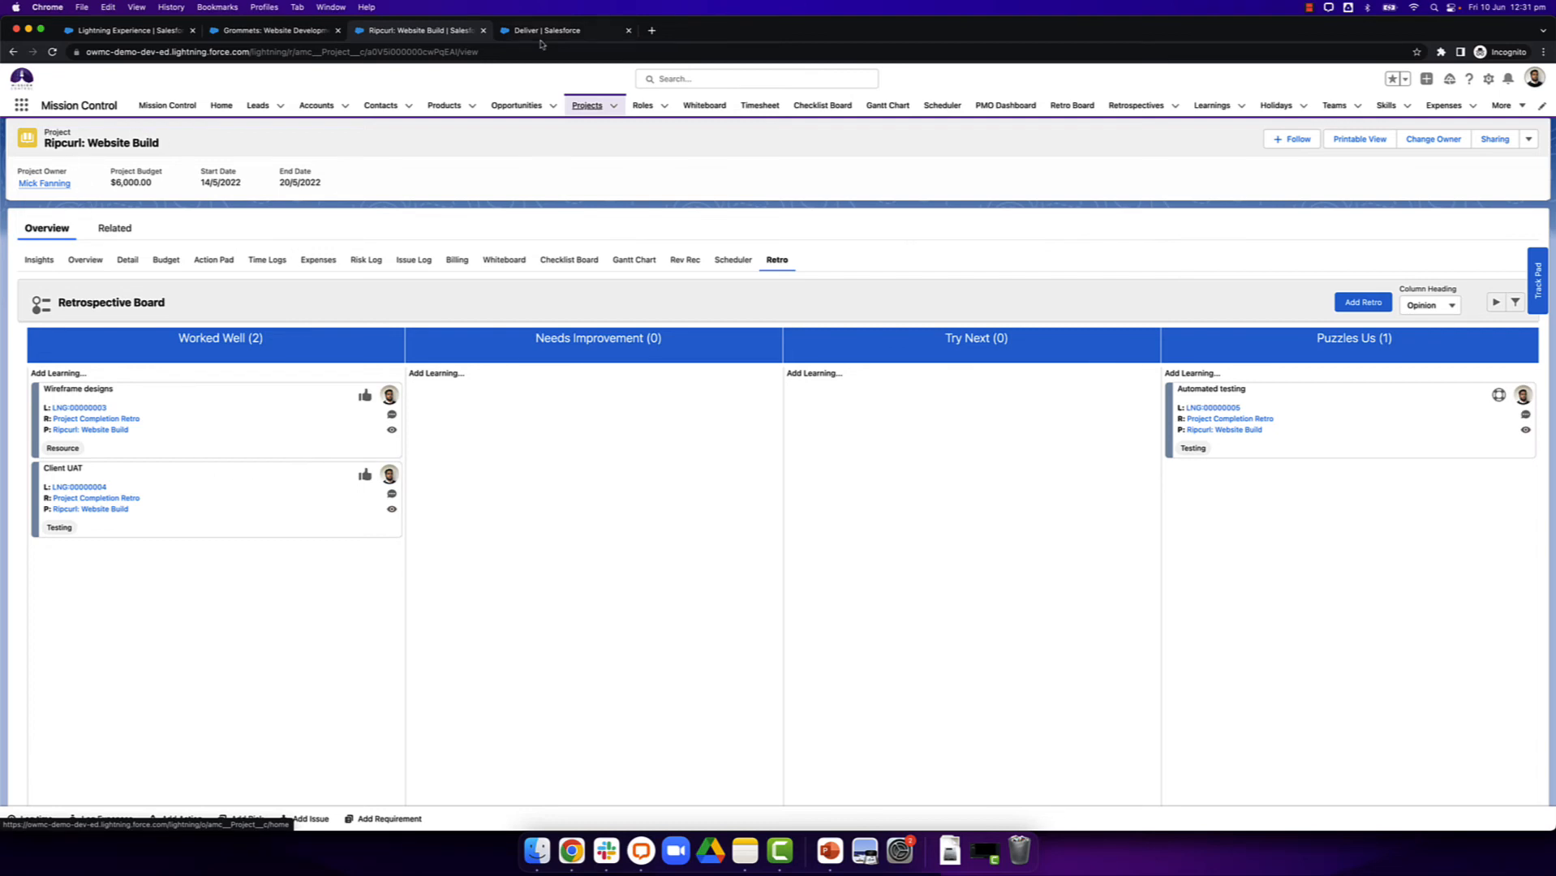
{"action": "left_click", "coordinate": [529, 34]}
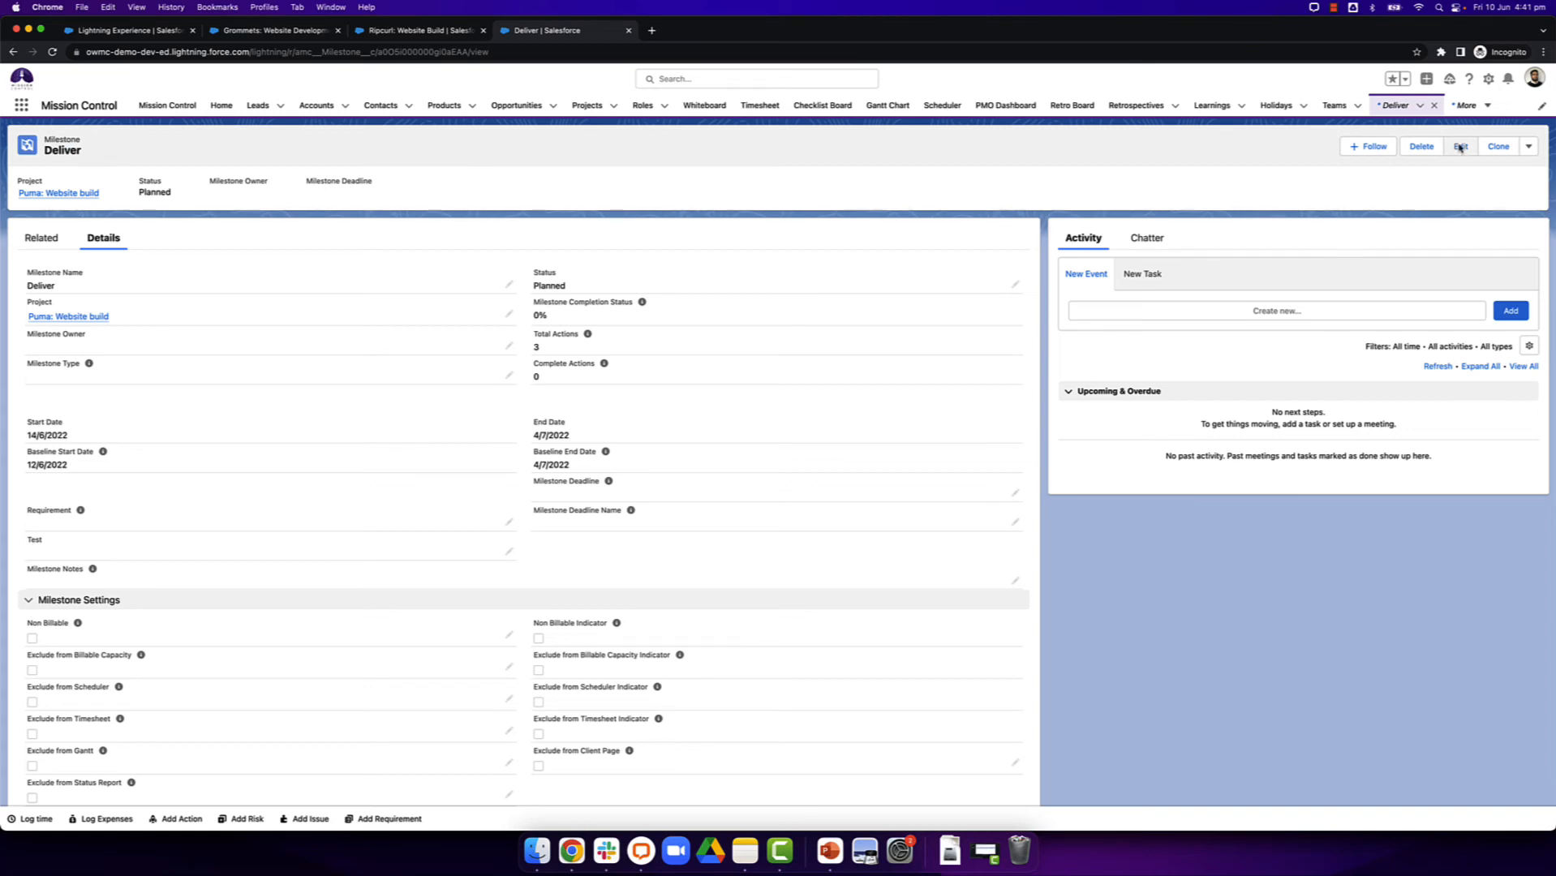
{"action": "left_click", "coordinate": [1490, 80]}
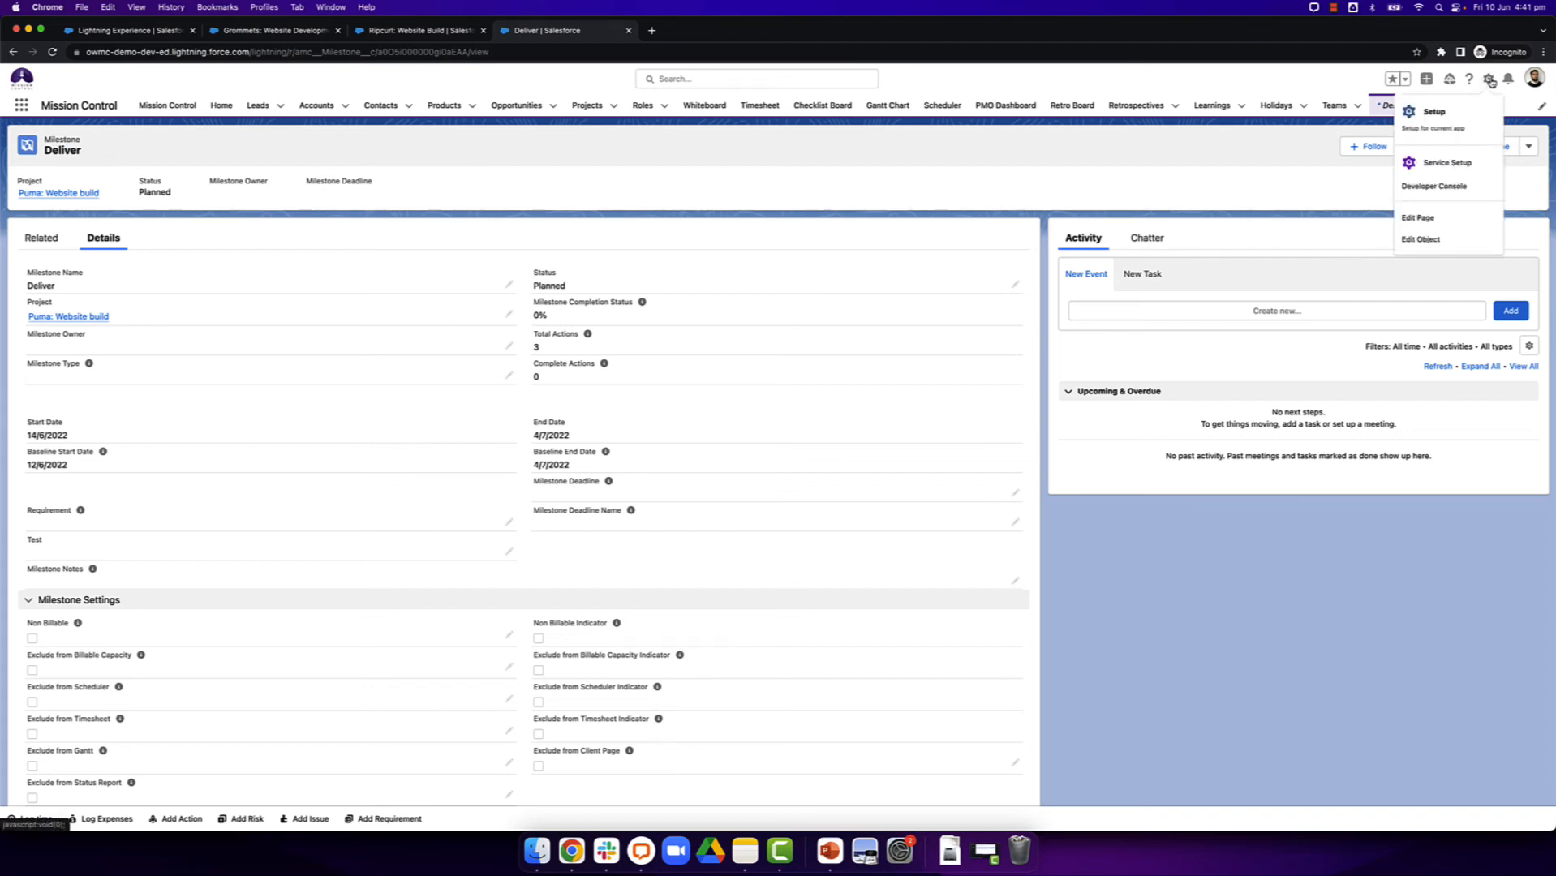
{"action": "left_click", "coordinate": [1425, 221]}
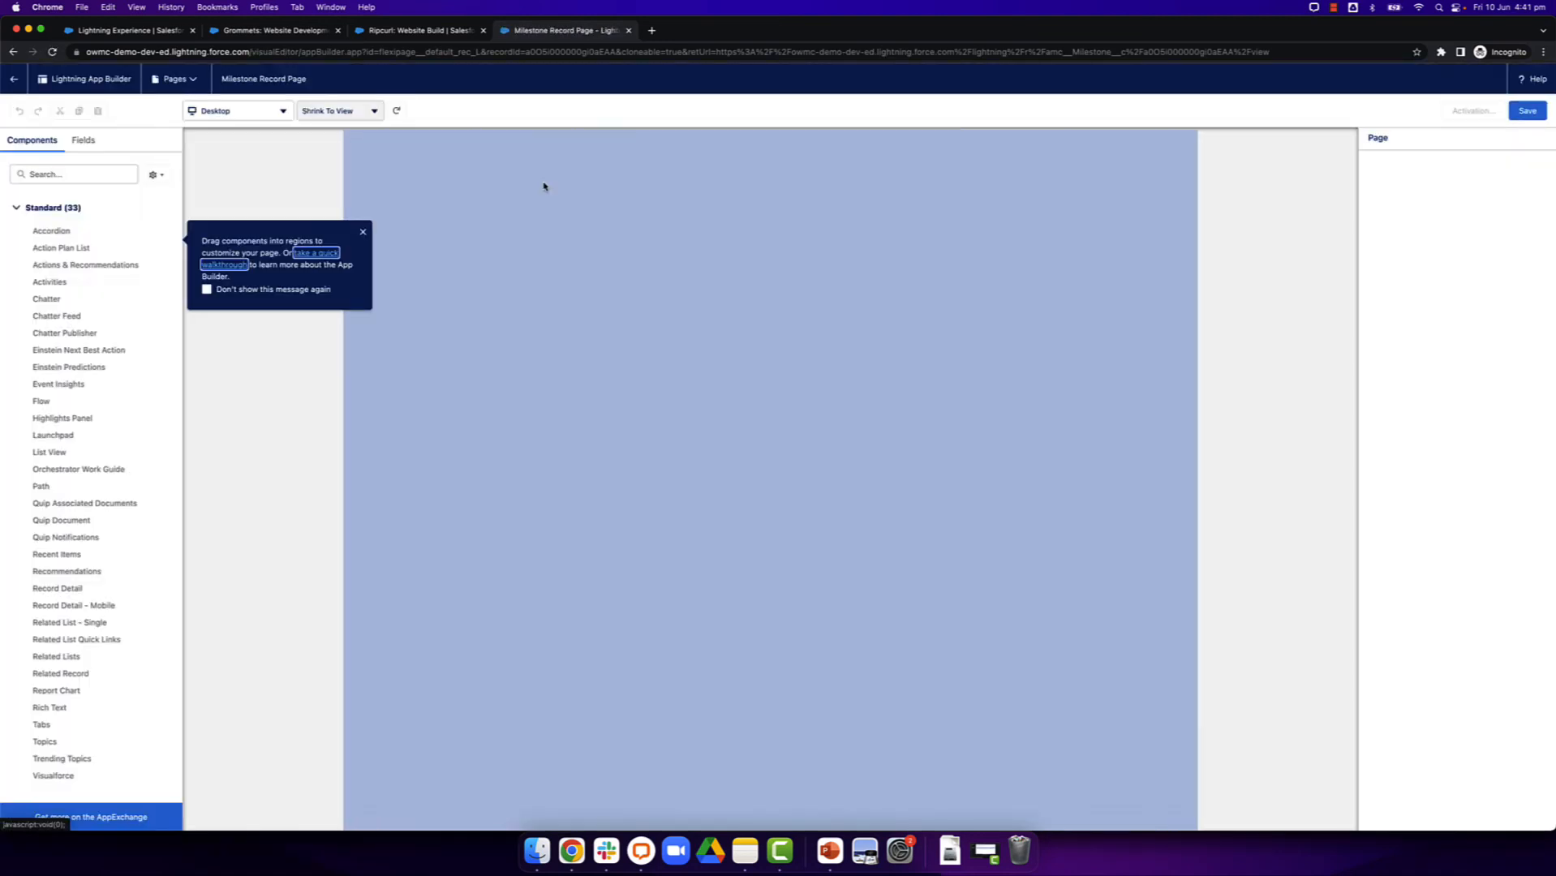
{"action": "left_click", "coordinate": [363, 234]}
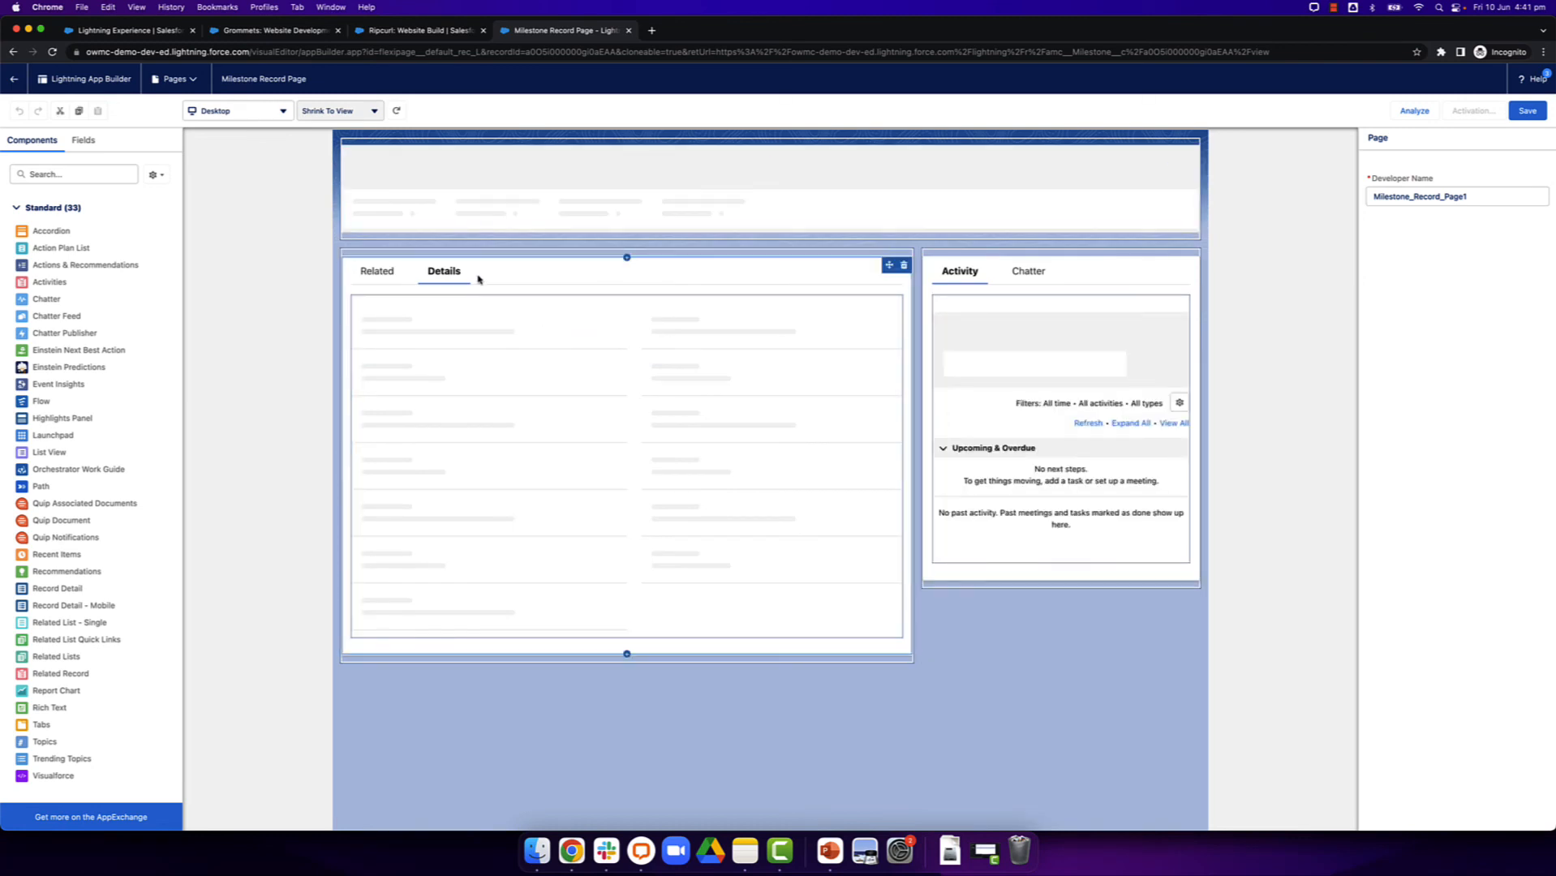
Add a tab beside Related and Details on the milestone page, with the custom label Retro Board.
{"action": "left_click", "coordinate": [486, 281]}
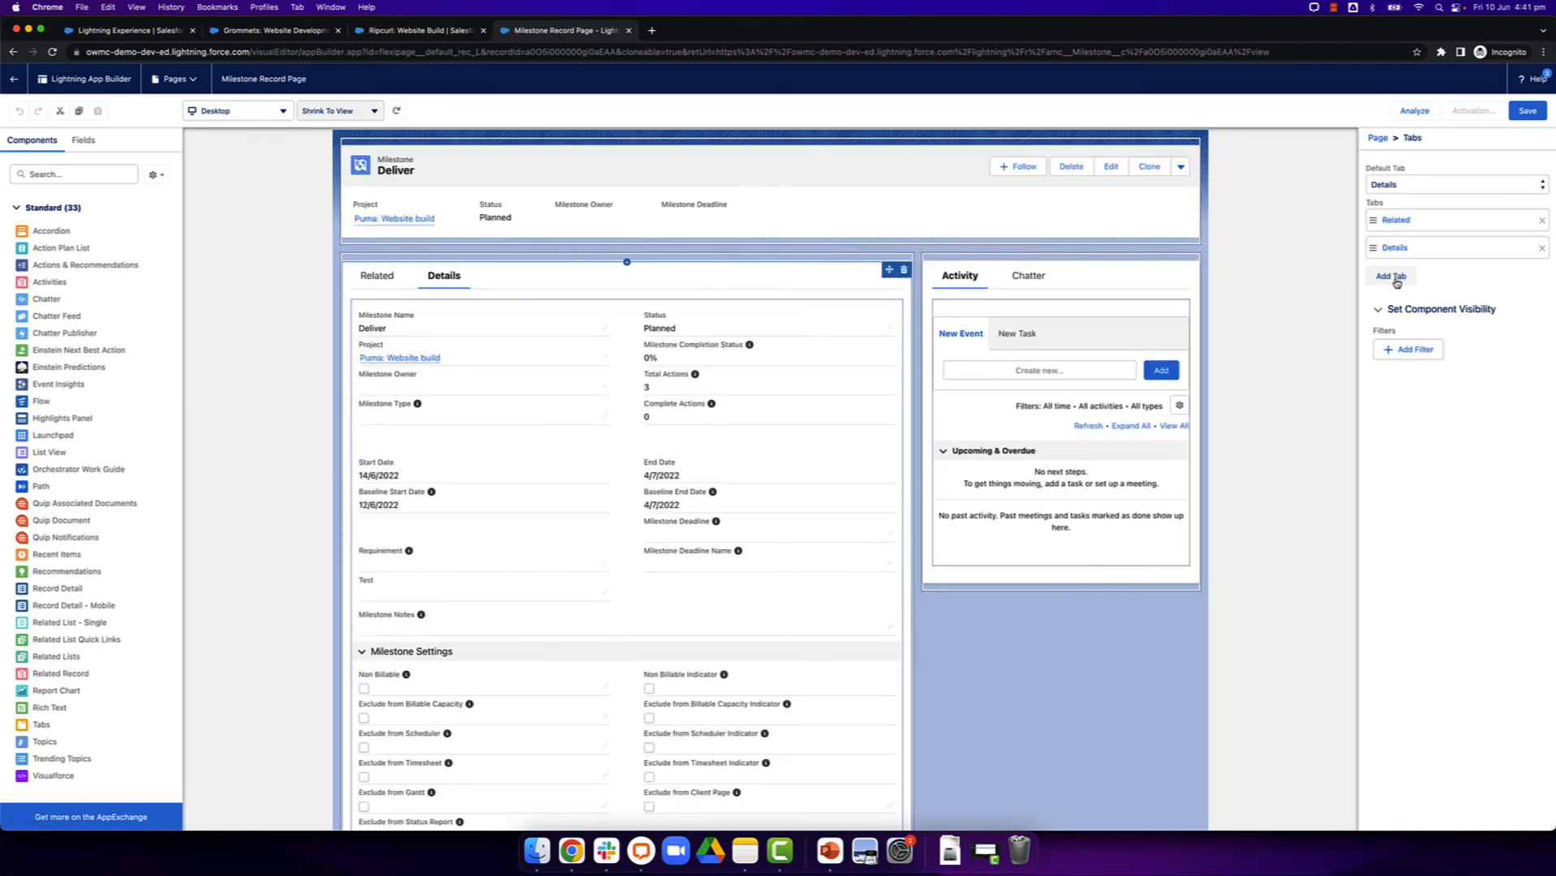
{"action": "left_click", "coordinate": [1390, 276]}
{"action": "left_click", "coordinate": [1389, 276]}
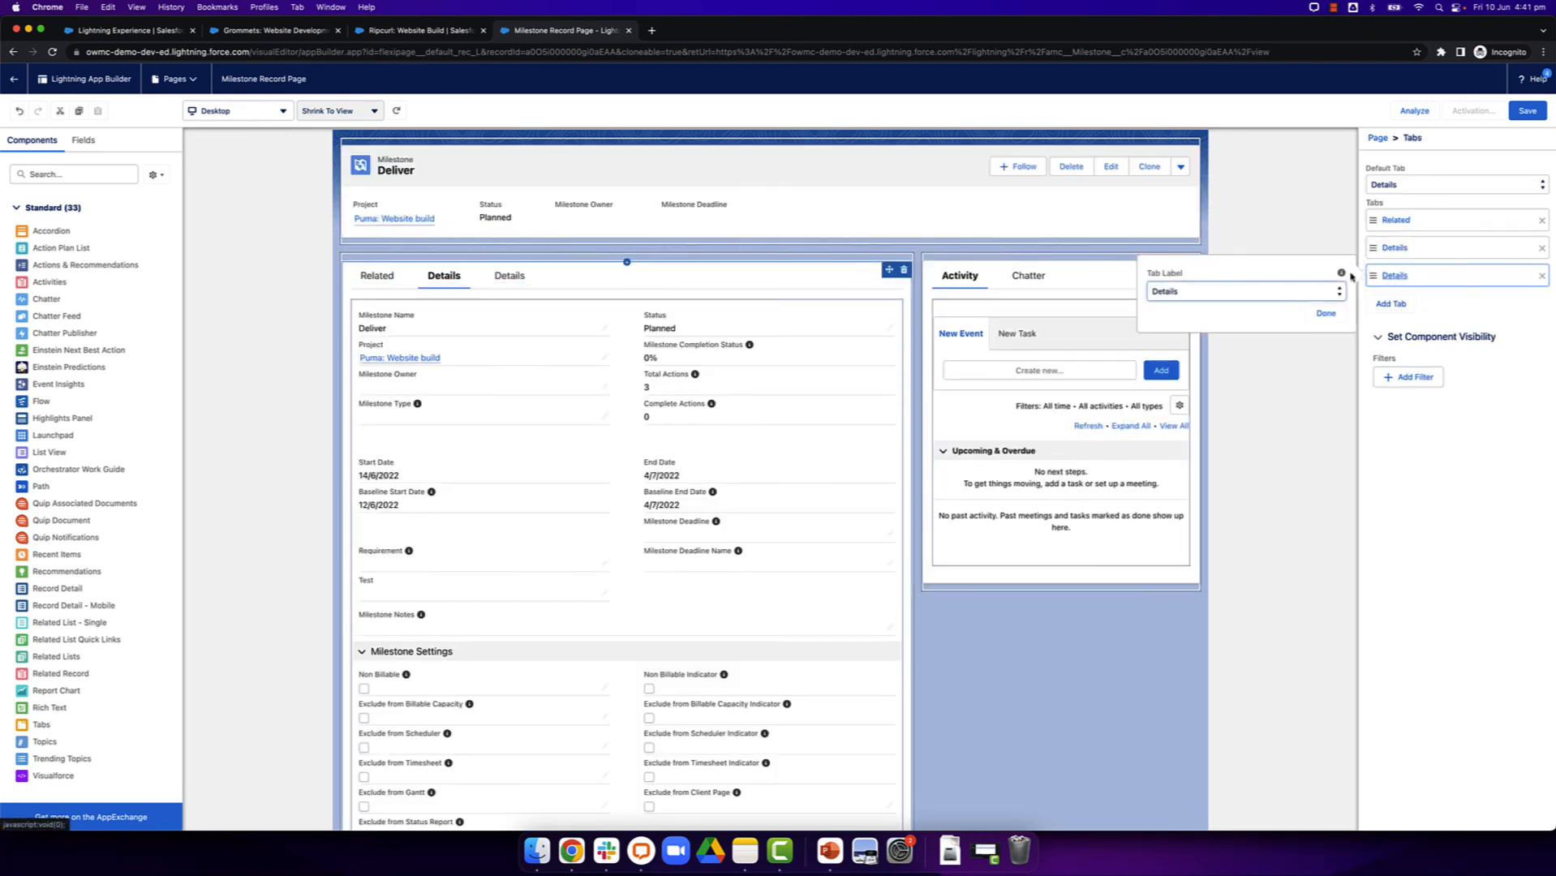
{"action": "left_click", "coordinate": [1242, 291]}
{"action": "left_click", "coordinate": [1170, 37]}
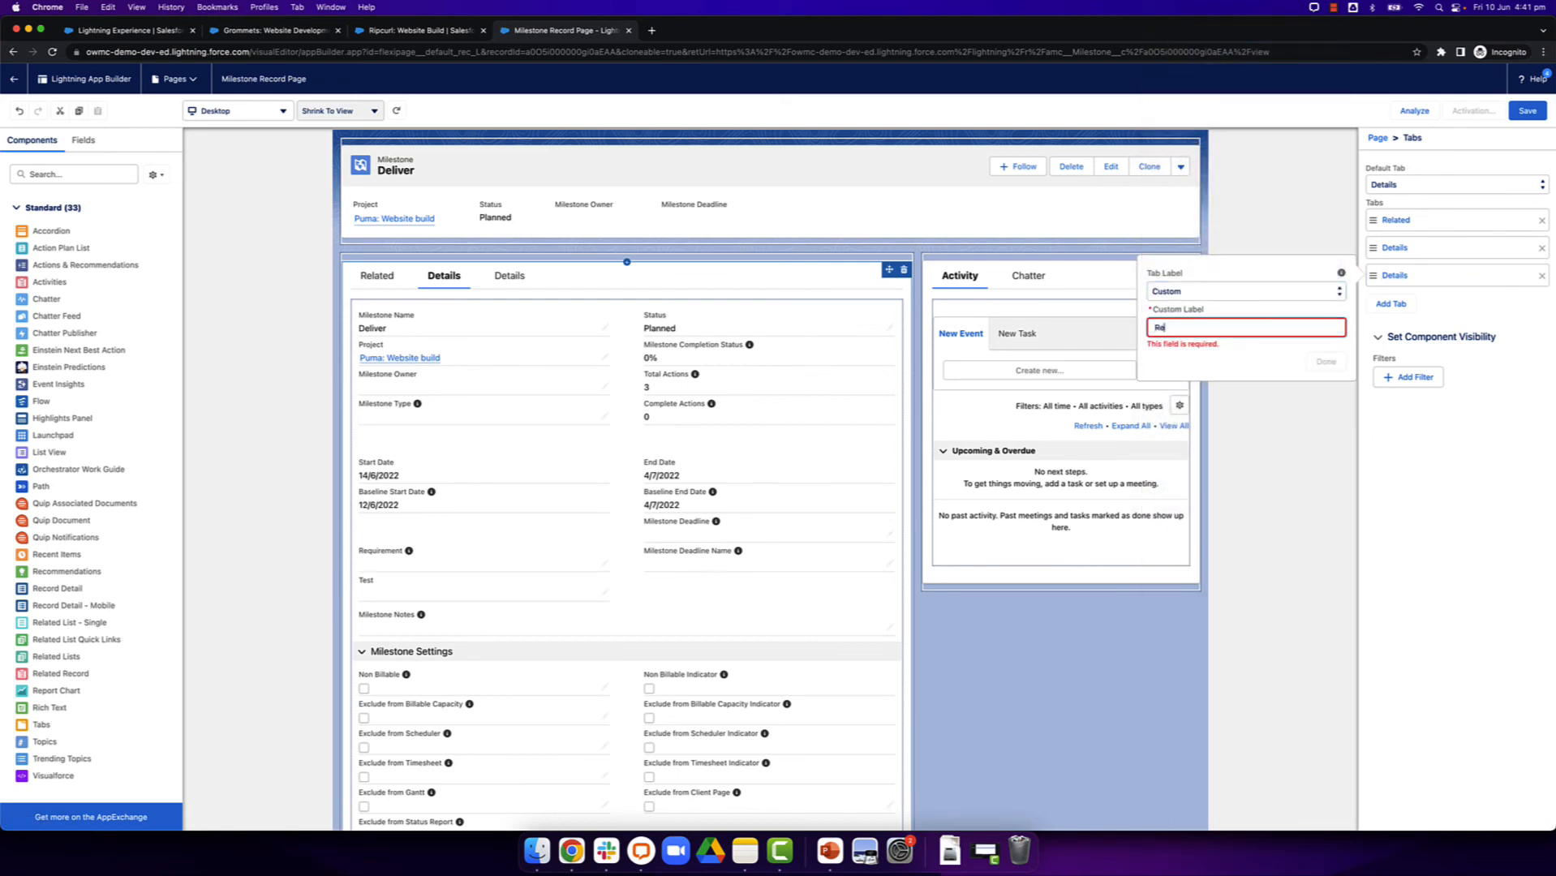
{"action": "type", "text": "Retro Board"}
{"action": "left_click", "coordinate": [1326, 361]}
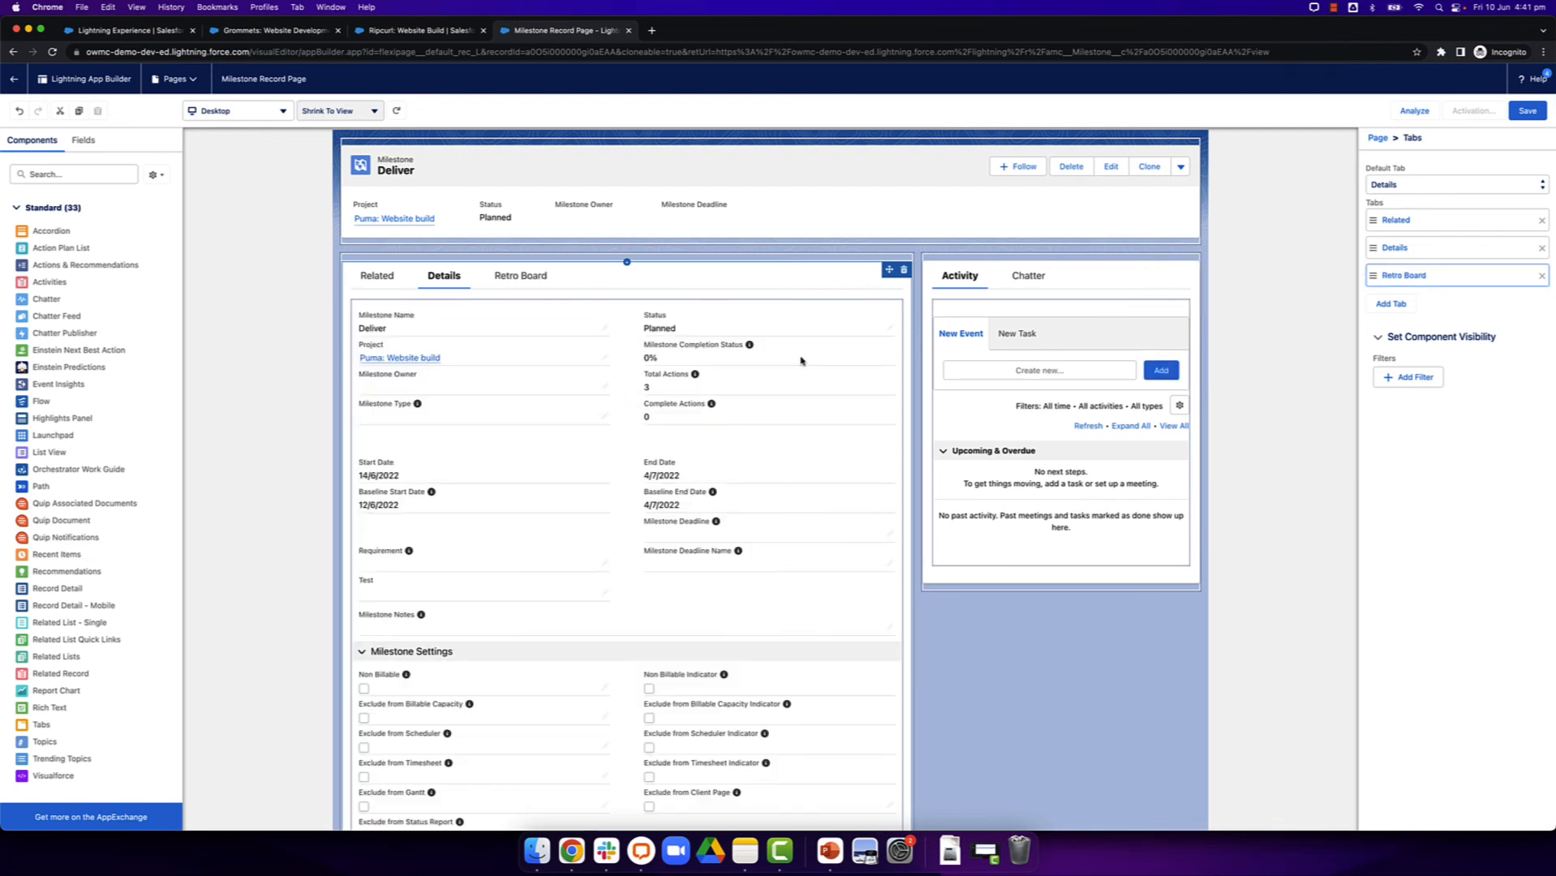
Place the RetrospectiveBoard component in the empty Retro Board tab and save the milestone record page.
{"action": "left_click", "coordinate": [520, 275]}
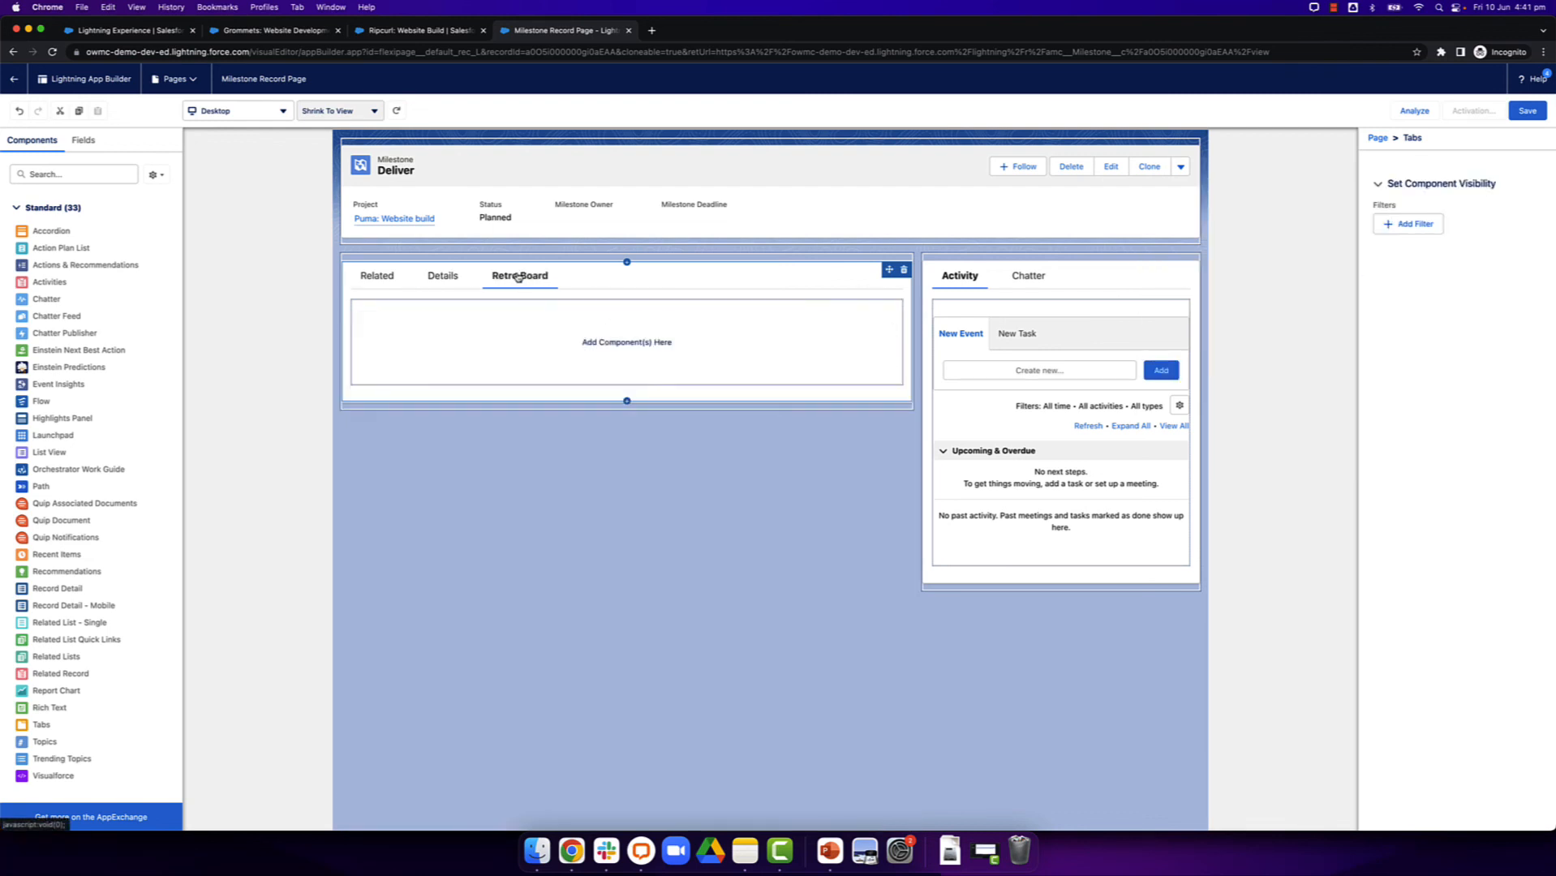
{"action": "left_click", "coordinate": [78, 174]}
{"action": "type", "text": "Retro"}
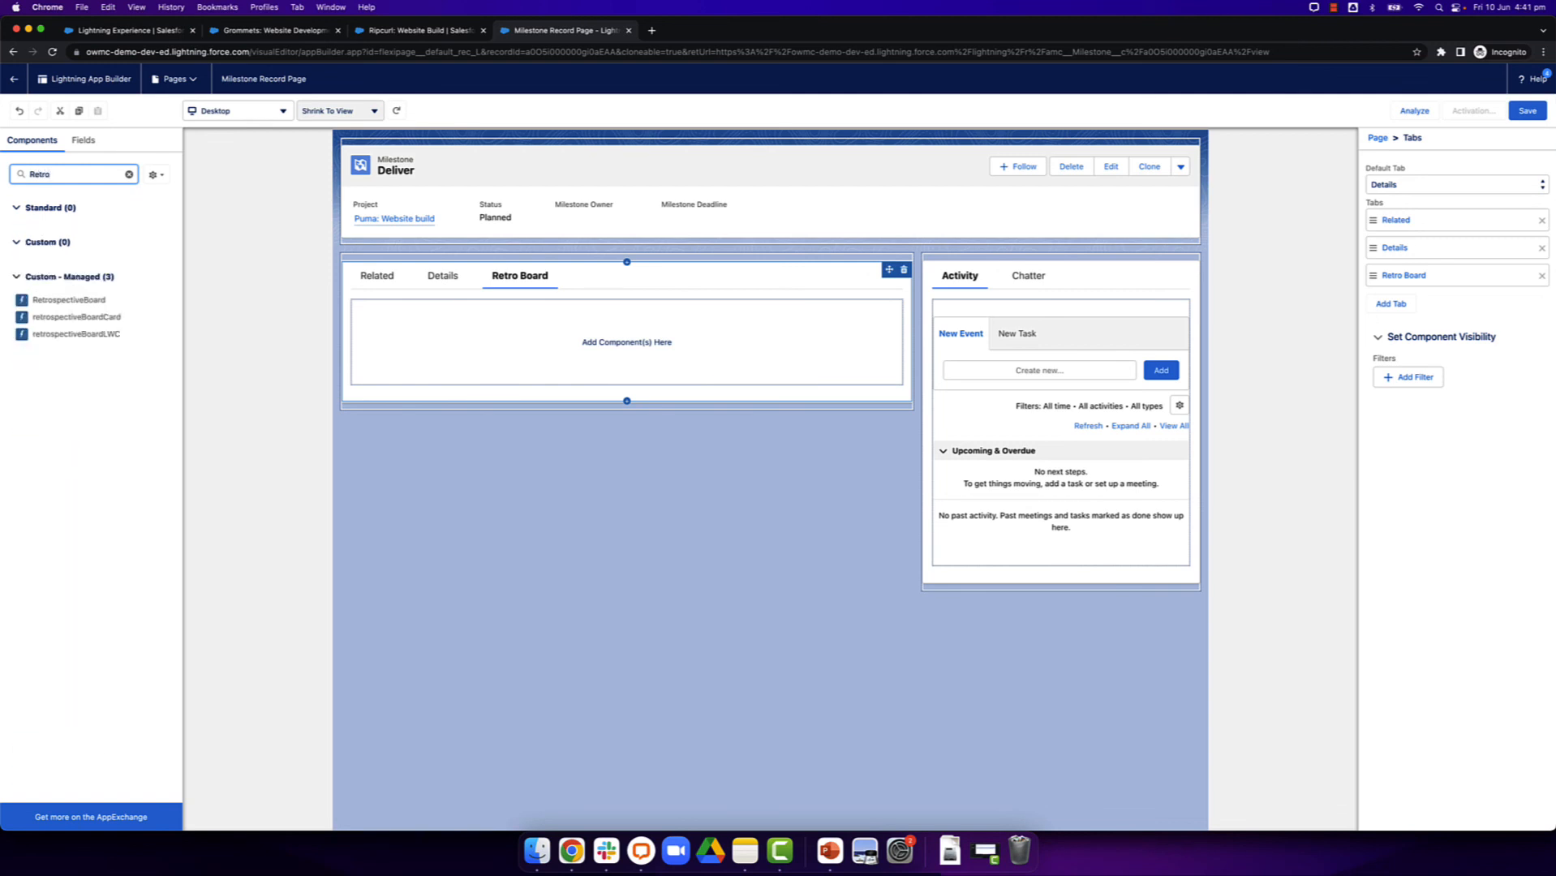
{"action": "left_click_drag", "start_coordinate": [69, 299], "coordinate": [472, 351]}
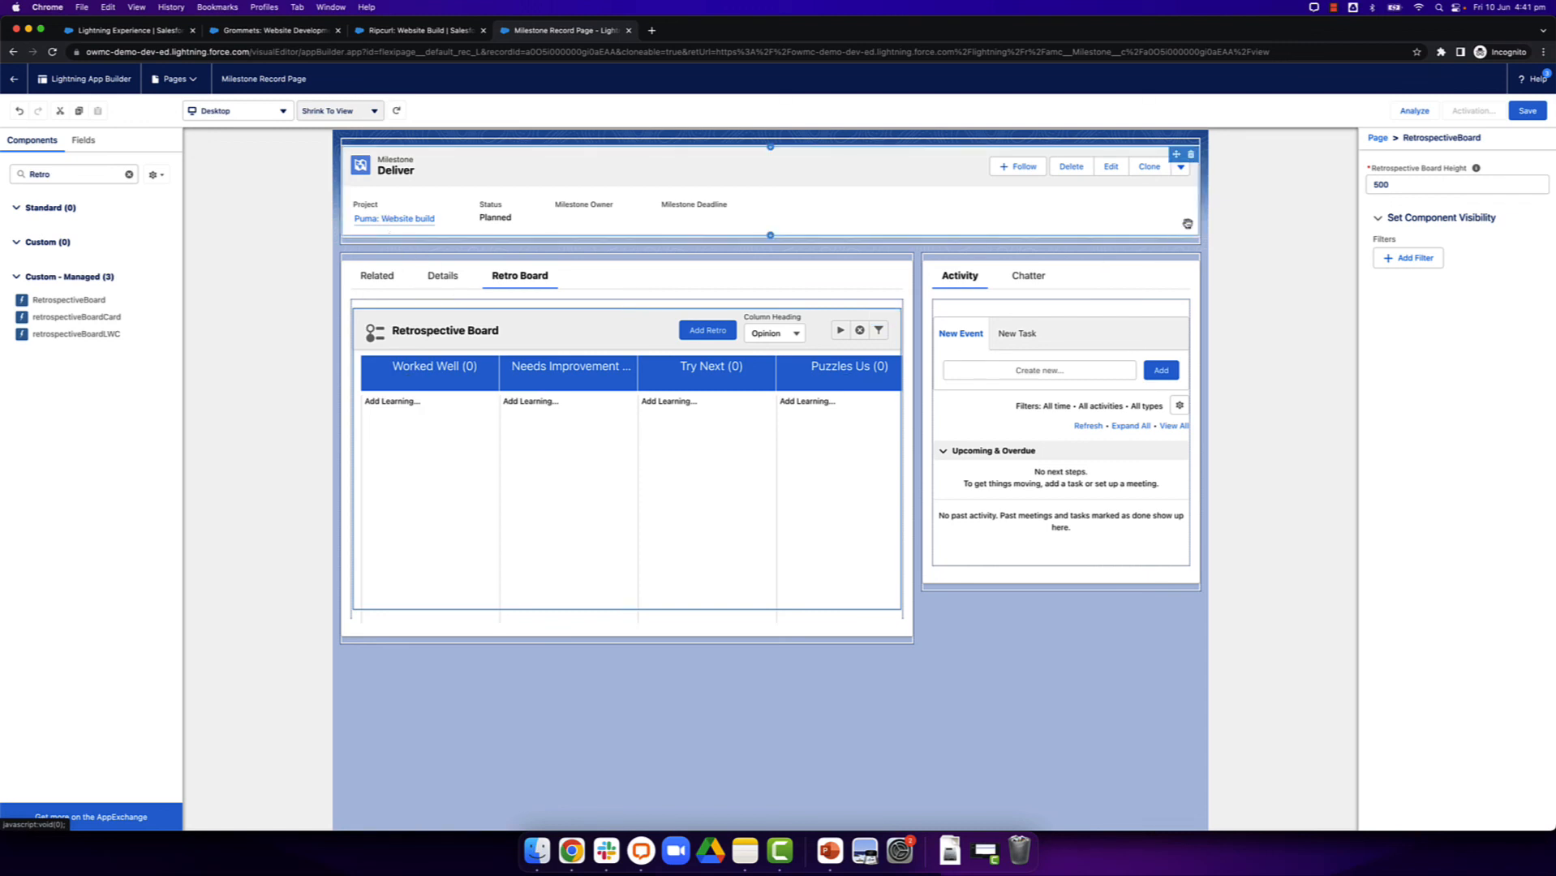
{"action": "left_click", "coordinate": [1527, 111]}
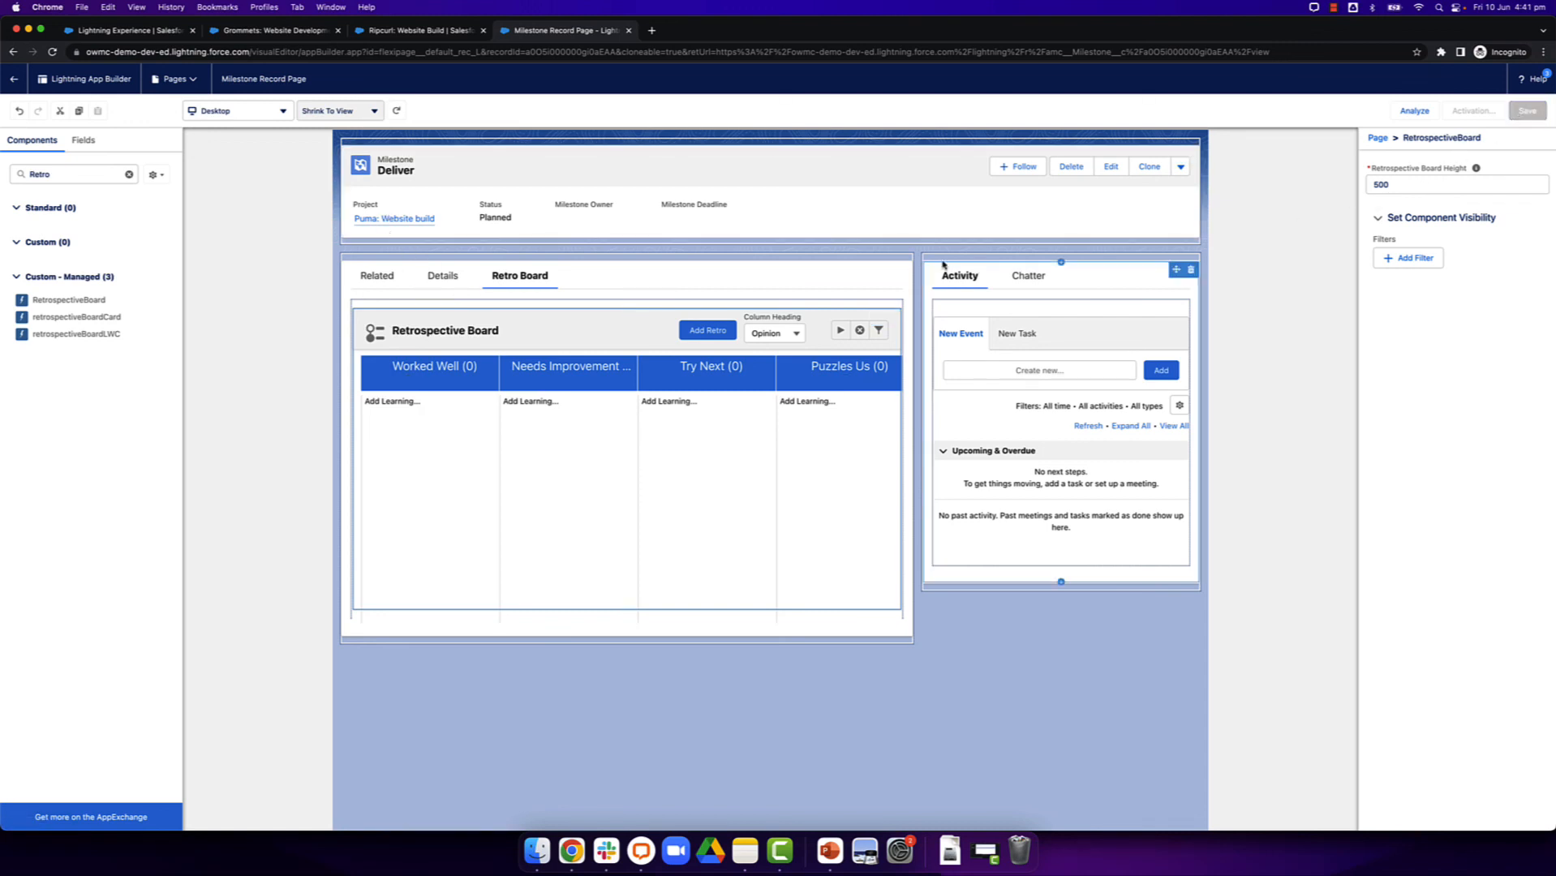